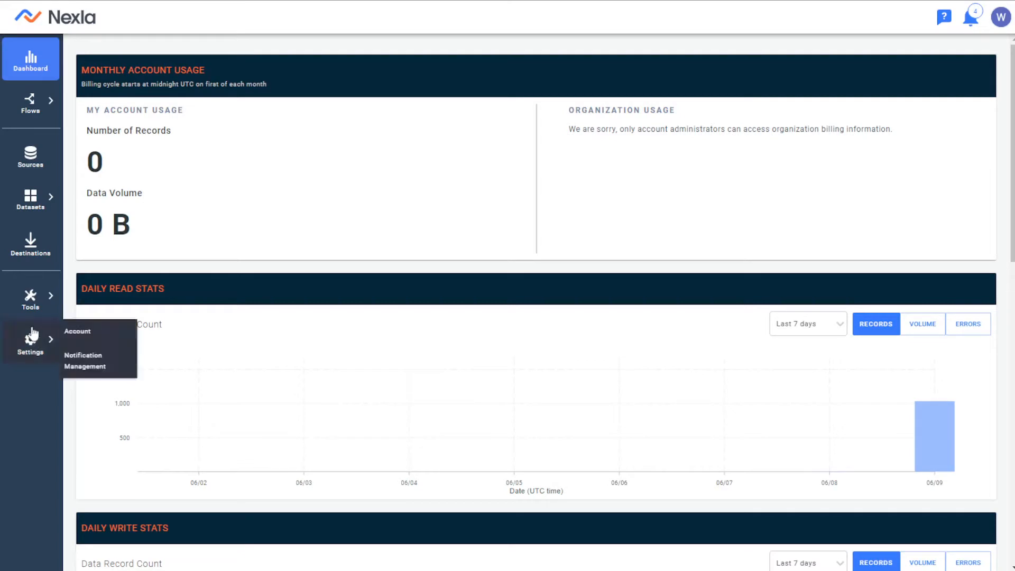
# Start a new data flow from the Google Drive file MOCK_DATA.csv, using the Insurance Data credential.
pyautogui.moveTo(56, 105)
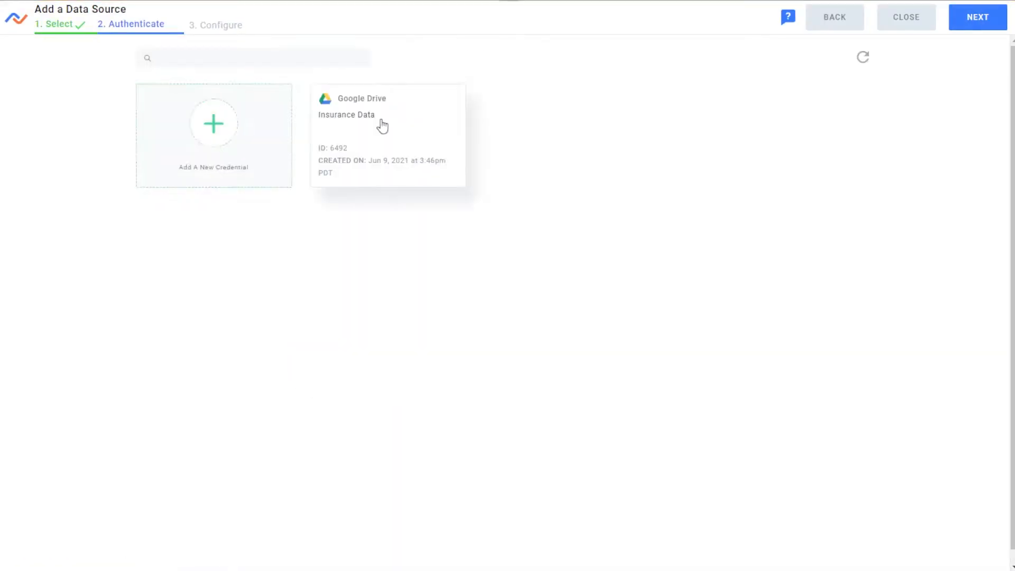
pyautogui.click(382, 125)
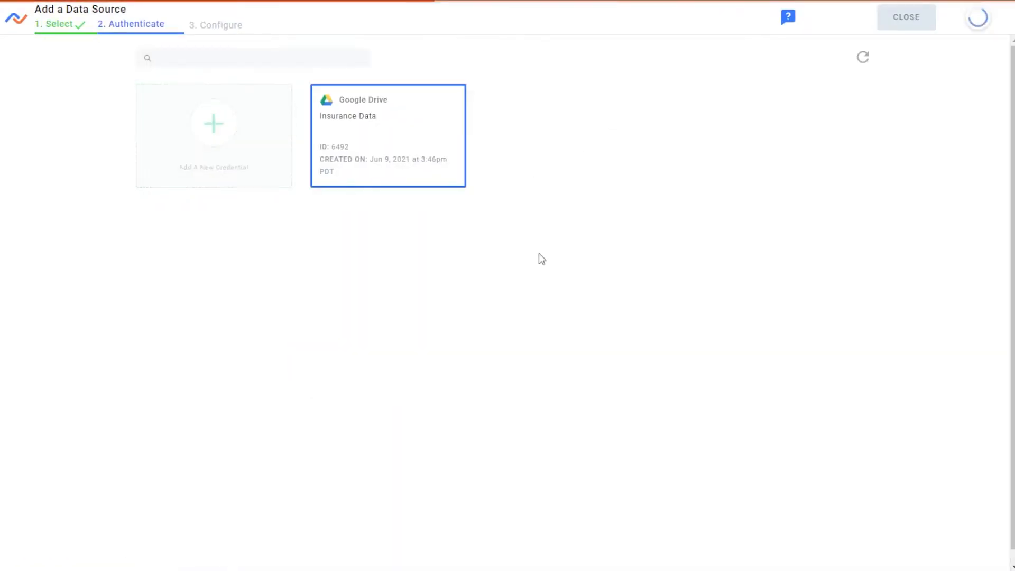
pyautogui.click(693, 440)
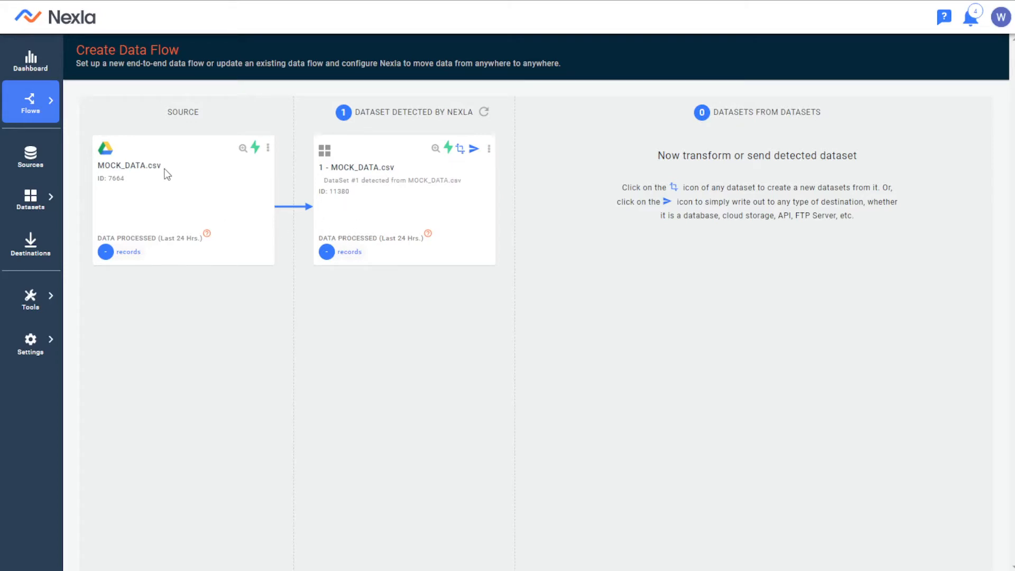
# Start a new dataset from the detected MOCK_DATA.csv dataset and add all source attributes to its draft.
pyautogui.moveTo(163, 169); pyautogui.dragTo(97, 170)
pyautogui.click(102, 169)
pyautogui.click(459, 150)
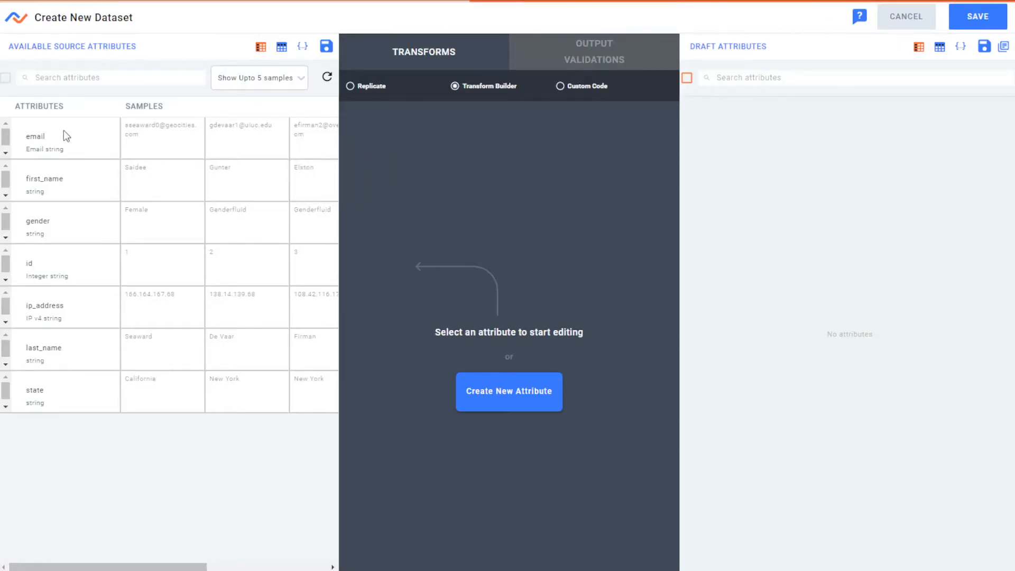
pyautogui.click(5, 78)
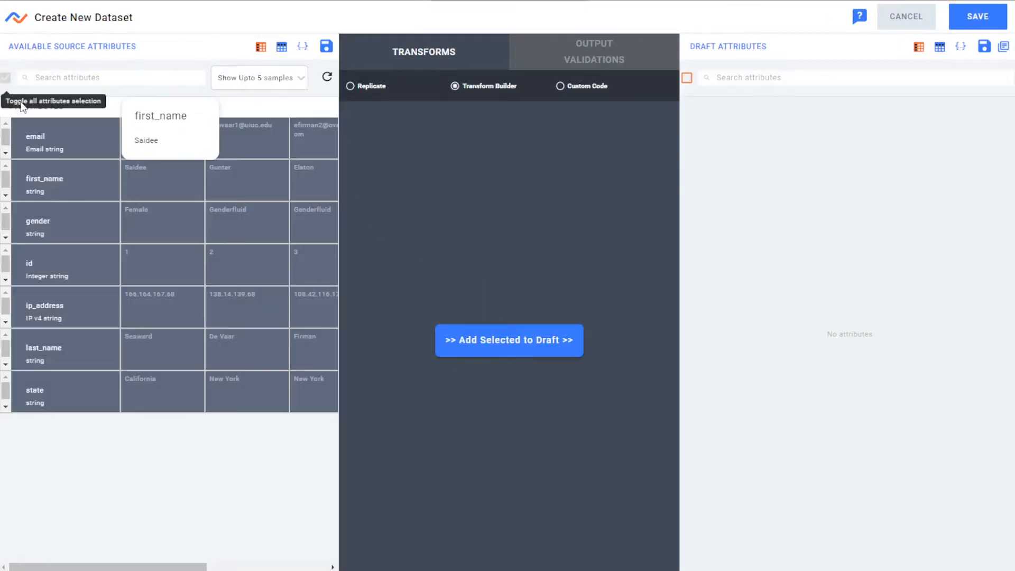
pyautogui.click(491, 348)
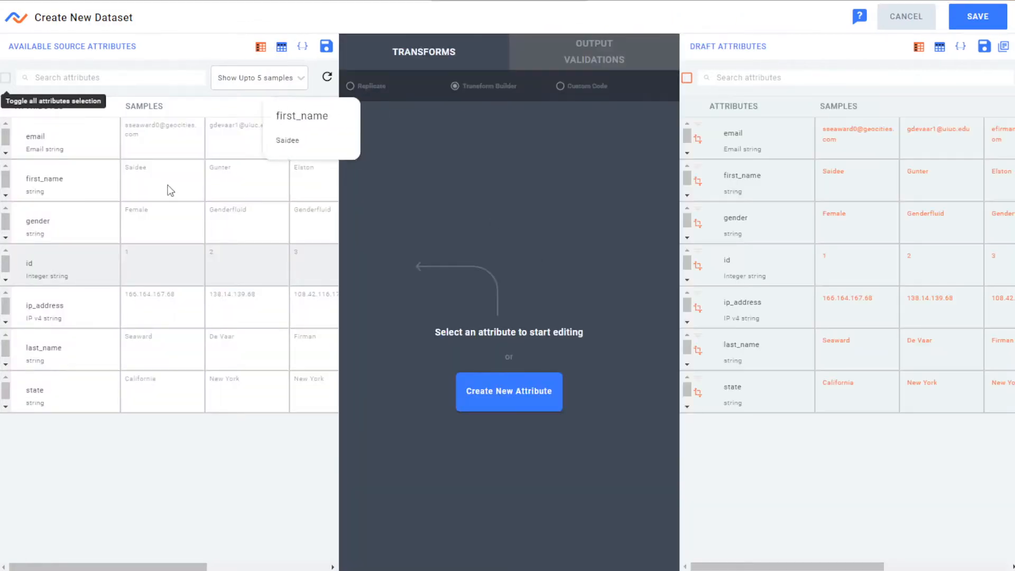
# Examine the transform functions available for the first_name attribute.
pyautogui.click(118, 189)
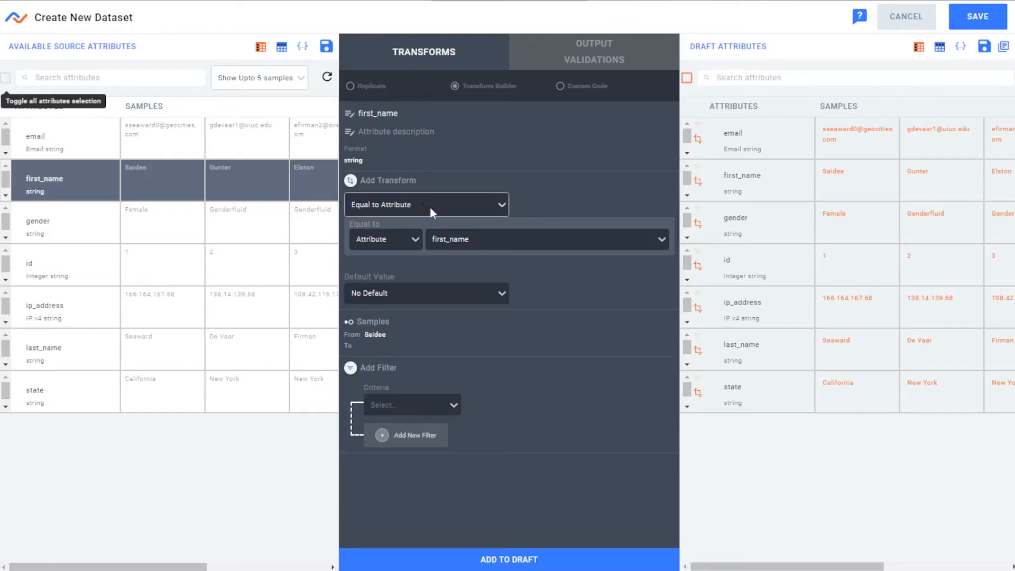
pyautogui.click(494, 210)
pyautogui.scroll(-5, 436, 281)
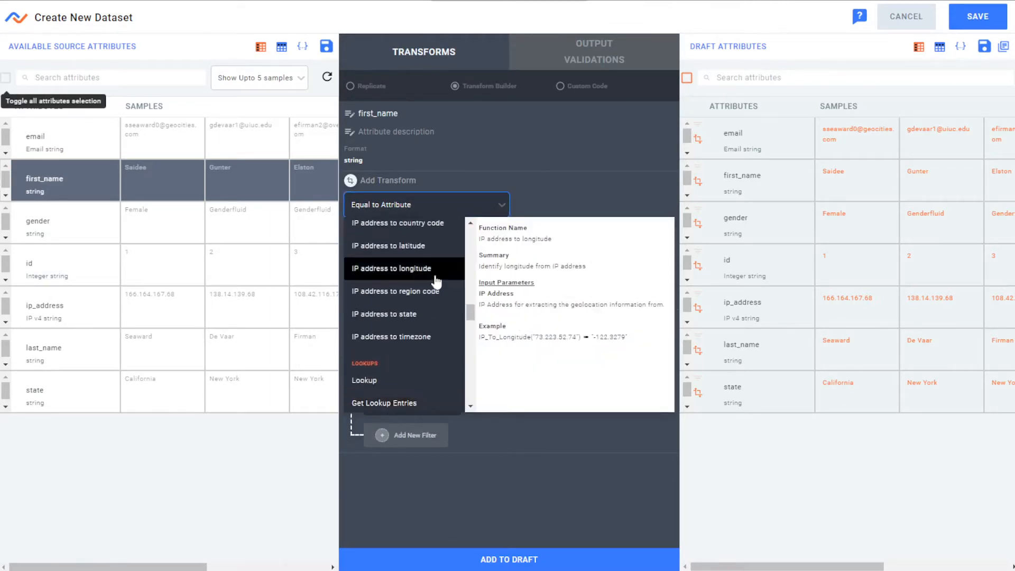
pyautogui.scroll(-15, 436, 282)
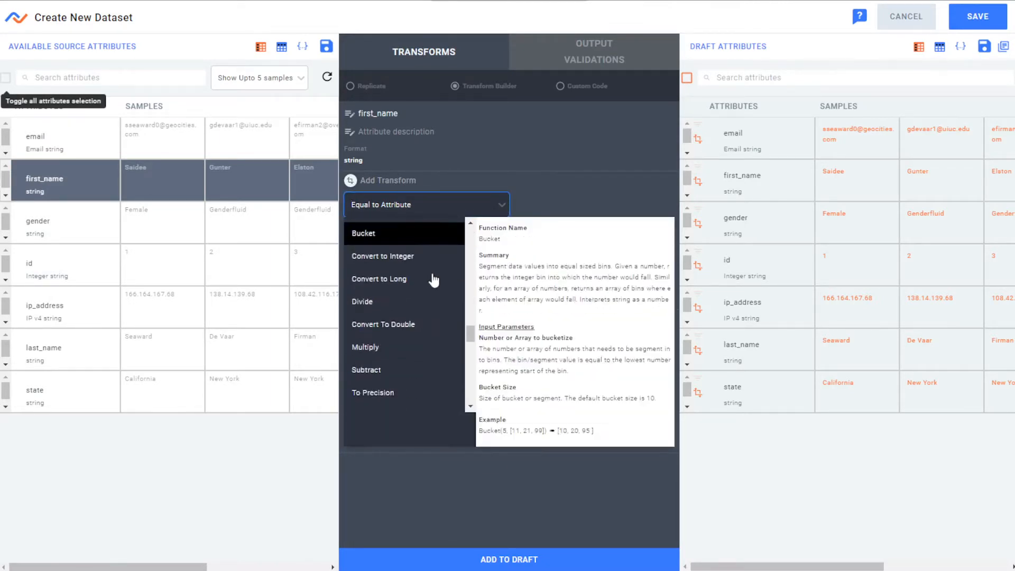
pyautogui.press('Escape')
pyautogui.click(461, 209)
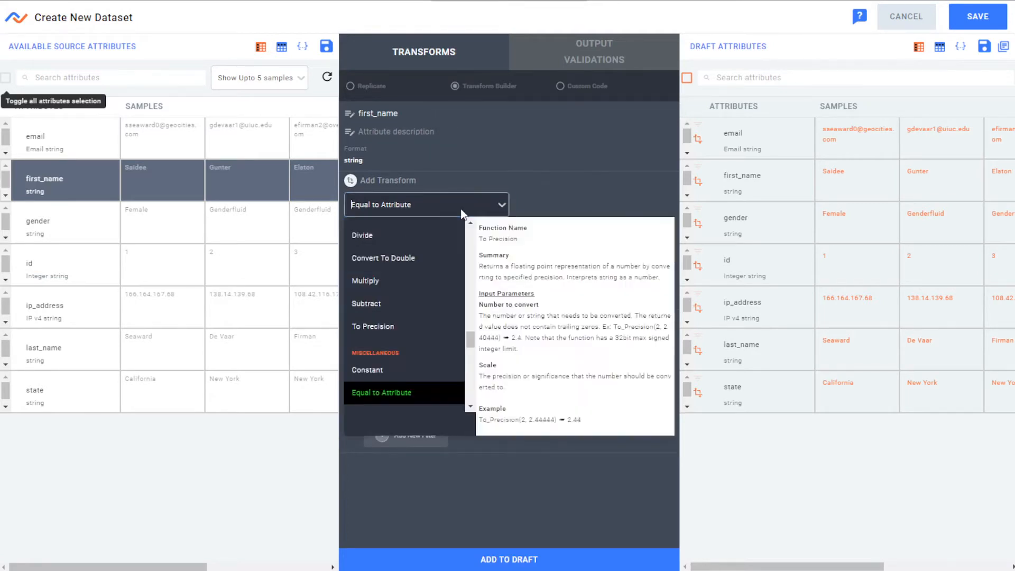
pyautogui.click(462, 211)
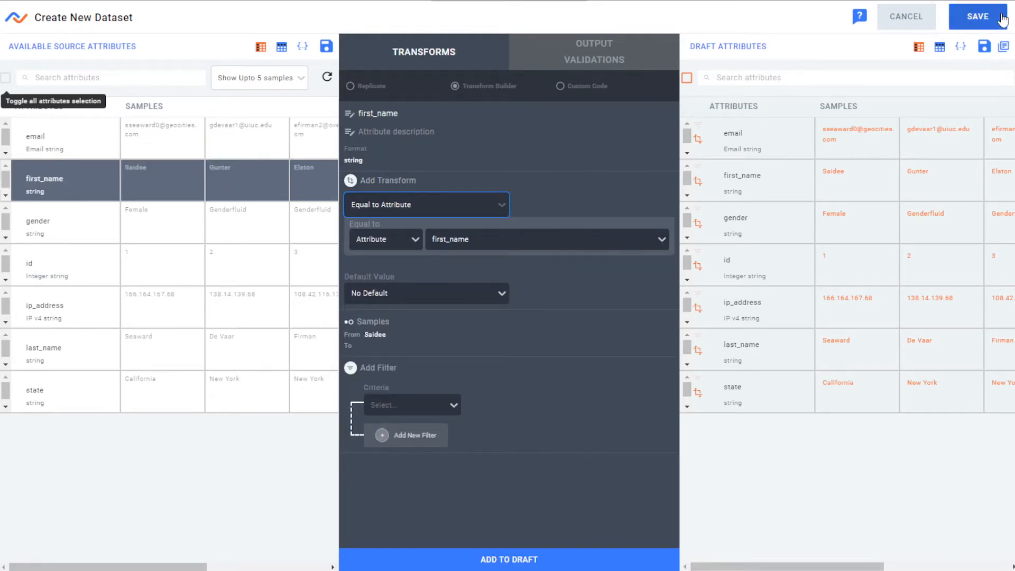
# Save the new dataset and choose Dropbox as the destination type to send it to.
pyautogui.click(977, 21)
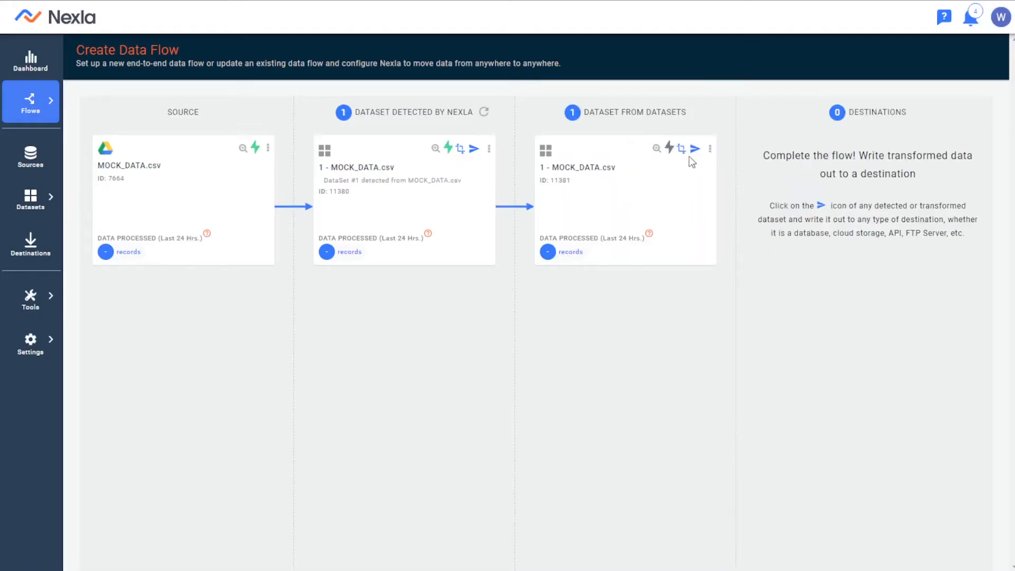
pyautogui.click(693, 150)
pyautogui.scroll(-3, 541, 250)
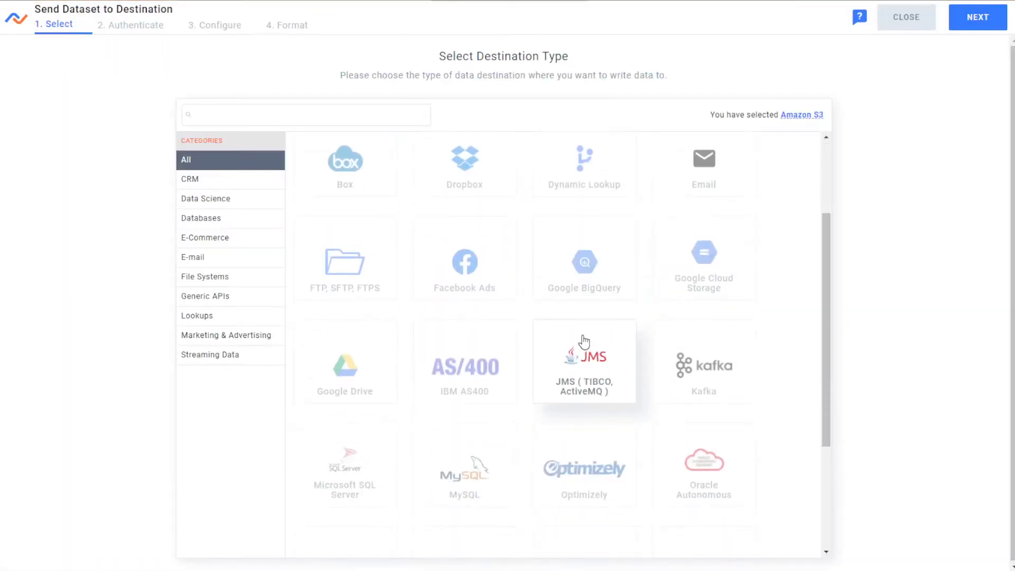
pyautogui.scroll(-4, 583, 341)
pyautogui.scroll(6, 605, 356)
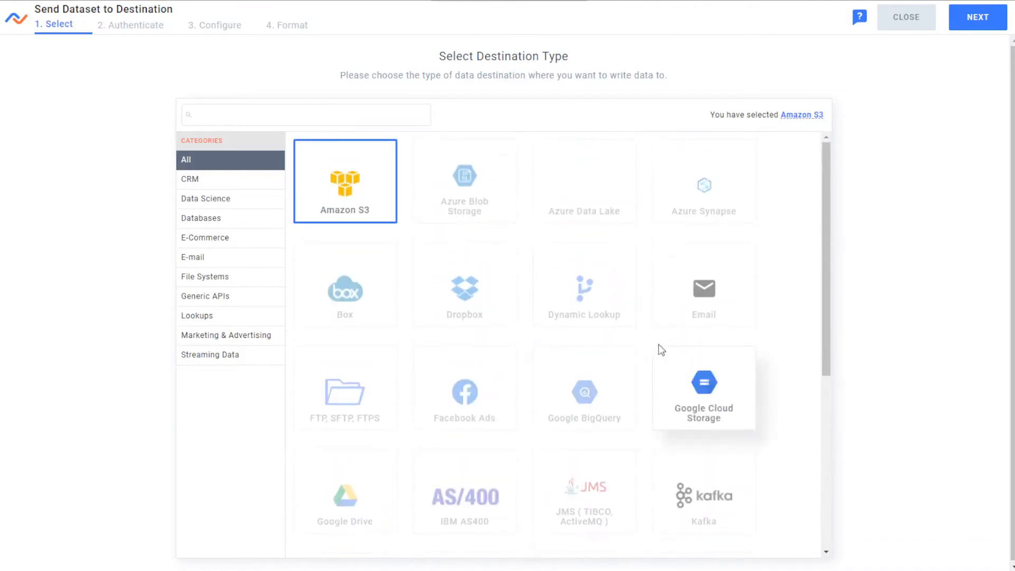
pyautogui.click(457, 293)
pyautogui.click(989, 21)
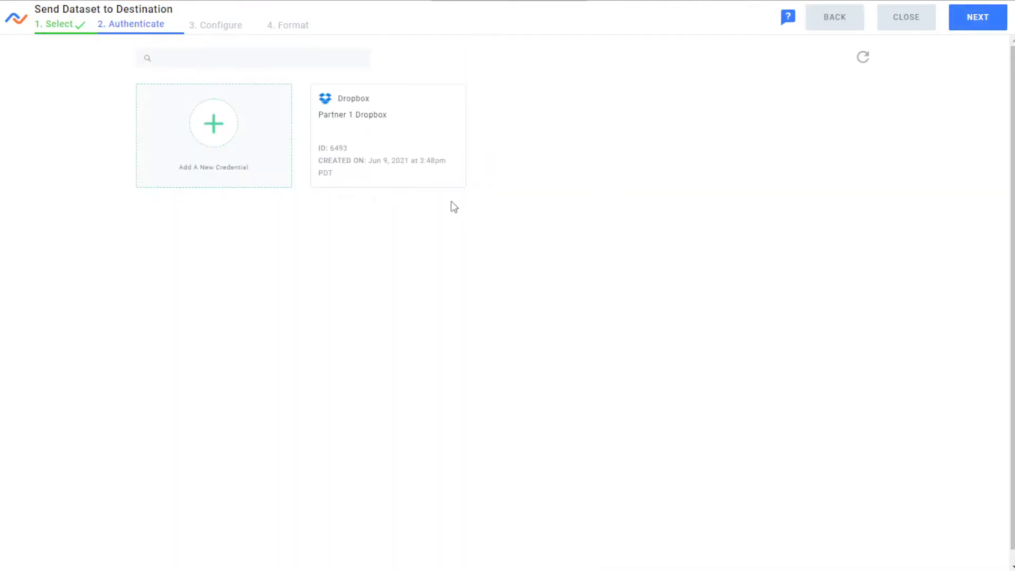
# Authenticate the destination with the Partner 1 Dropbox credential and set the insurance data folder as its location.
pyautogui.click(319, 130)
pyautogui.click(959, 26)
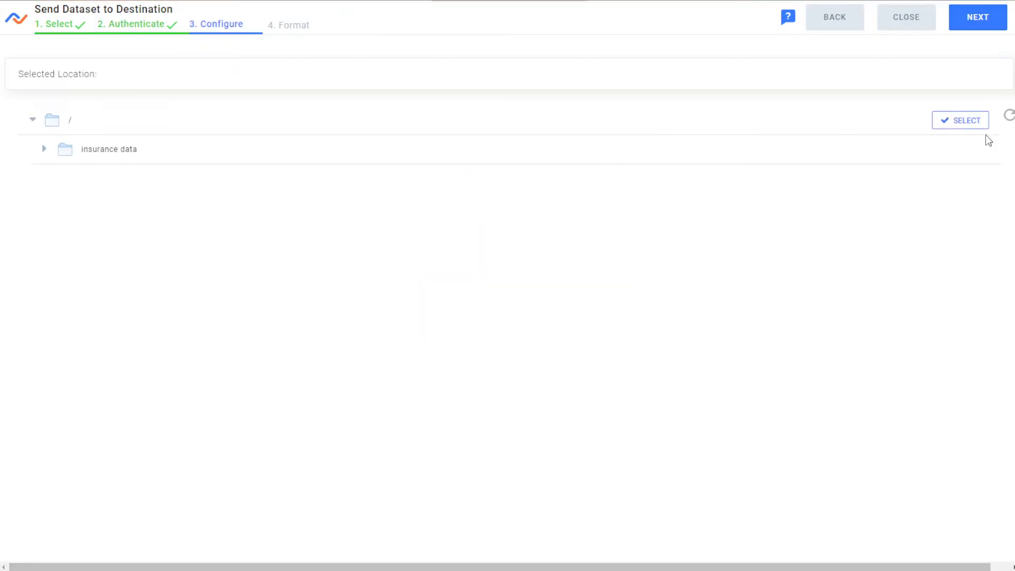
pyautogui.click(955, 150)
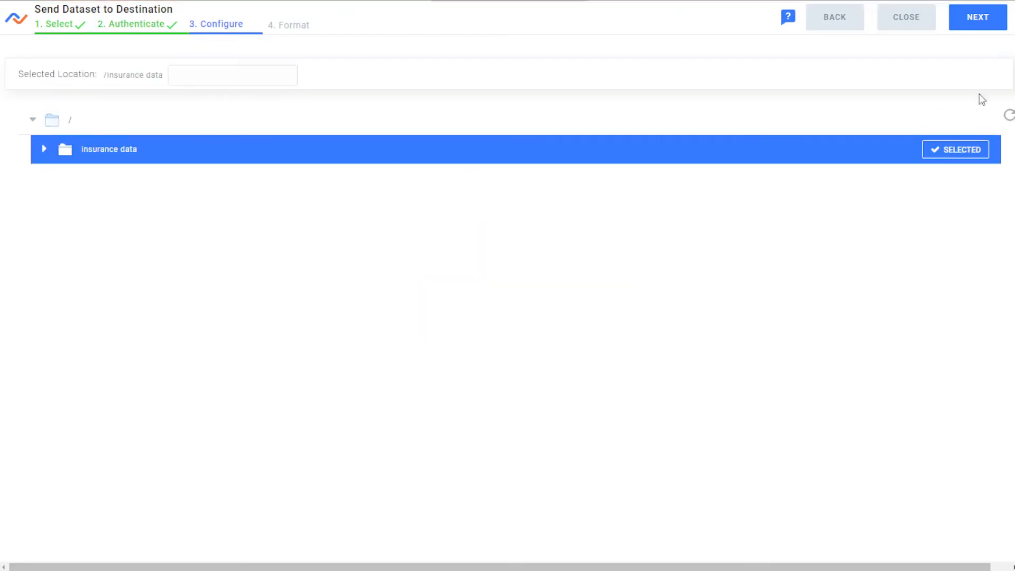
pyautogui.click(977, 17)
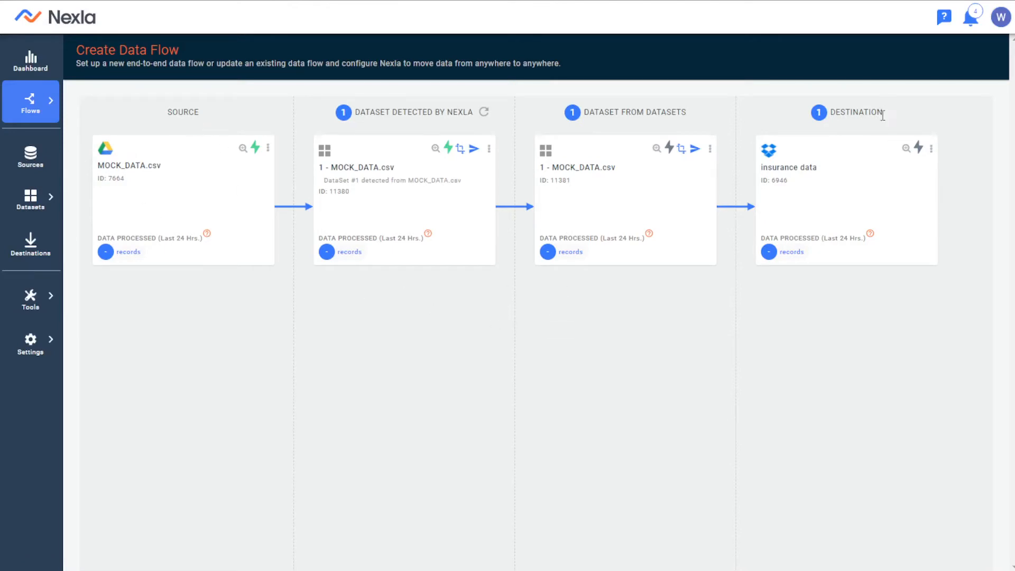
# In the list of own data flows, remove the Prod tag filter and expand the MOCK_DATA.csv flow.
pyautogui.moveTo(30, 100)
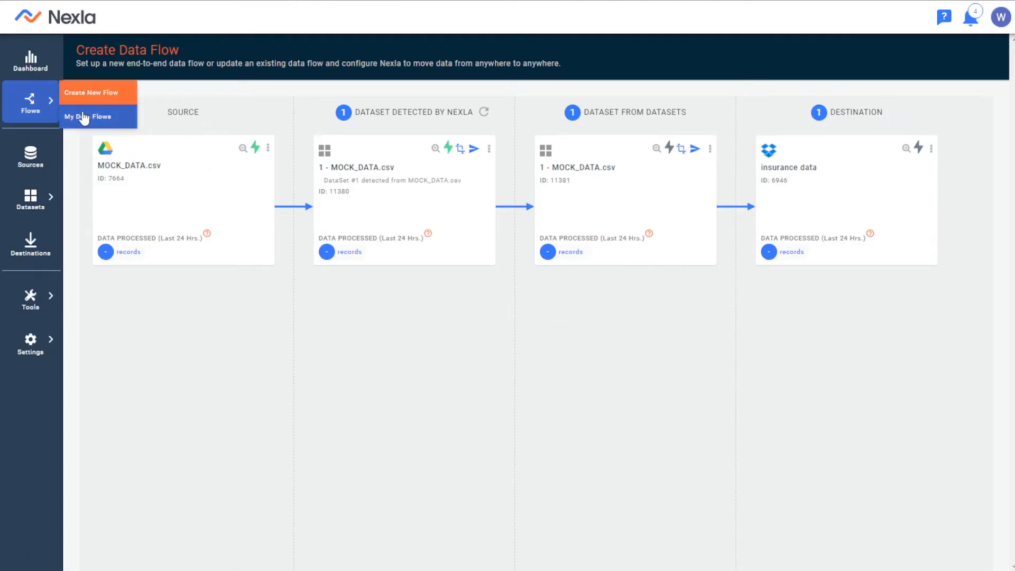
pyautogui.click(79, 117)
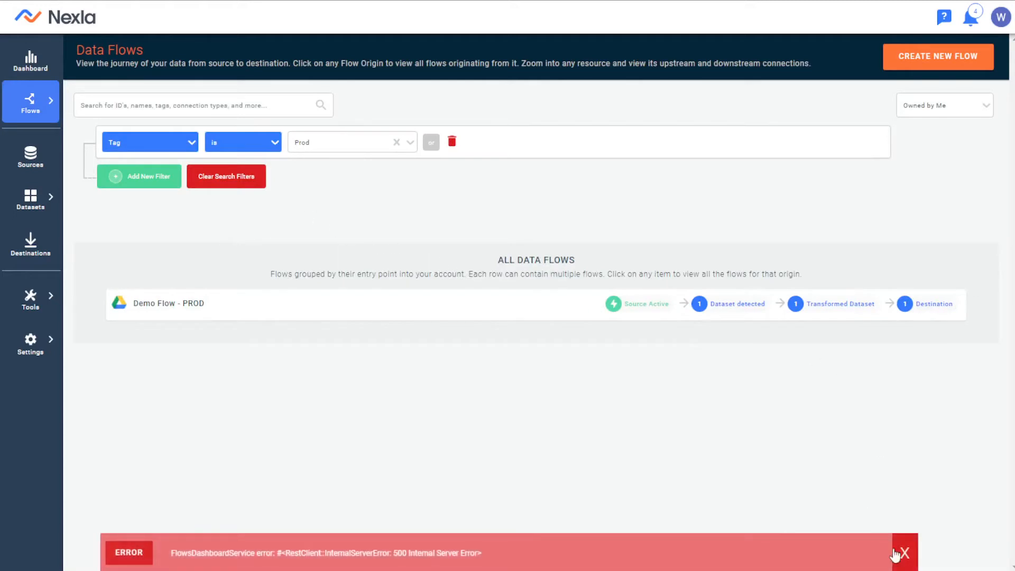
pyautogui.click(914, 550)
pyautogui.click(452, 141)
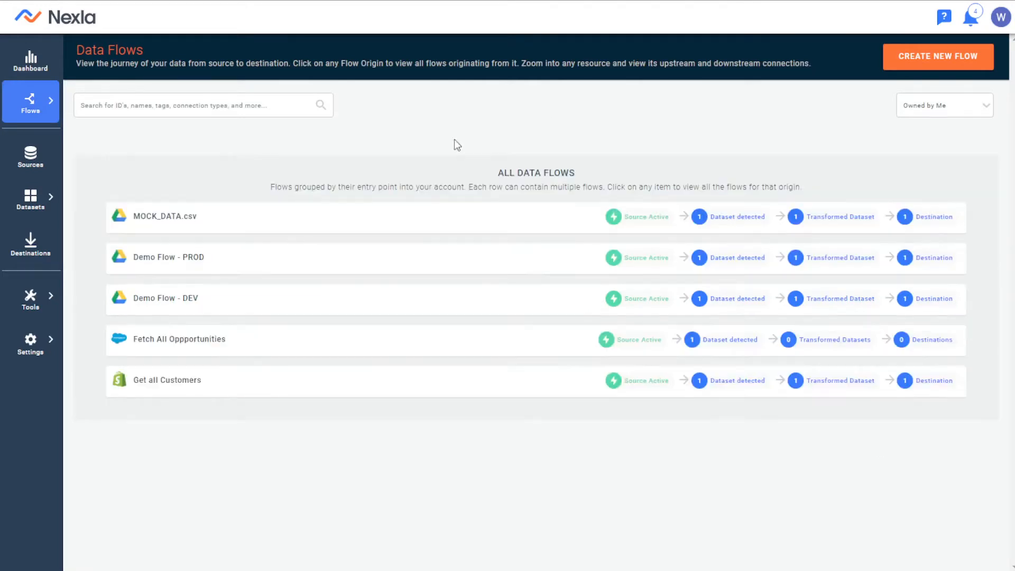
pyautogui.click(362, 219)
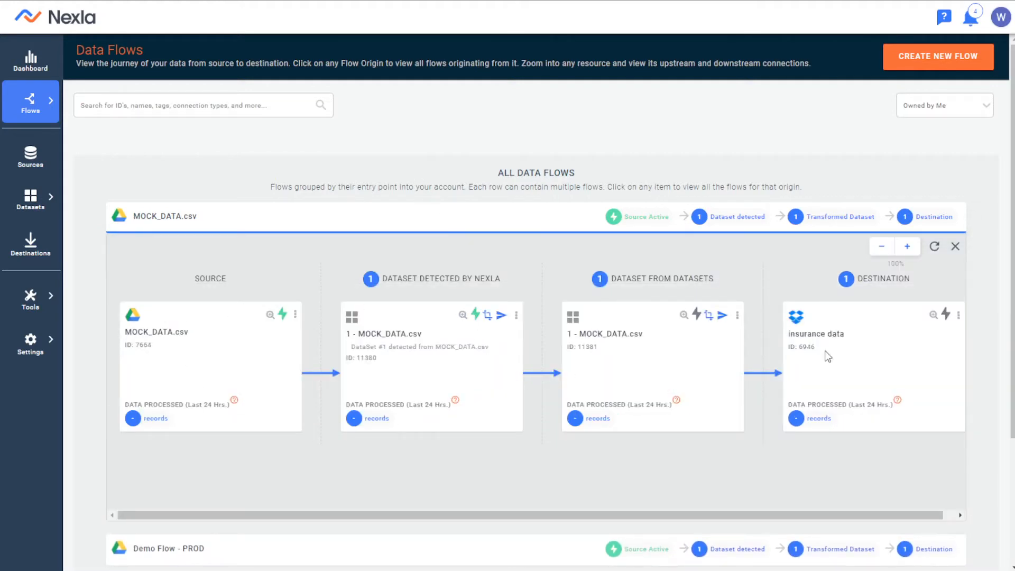
# Rename the flow's Google Drive source as Demo Dataflow - Dev and tag it Dev.
pyautogui.click(270, 314)
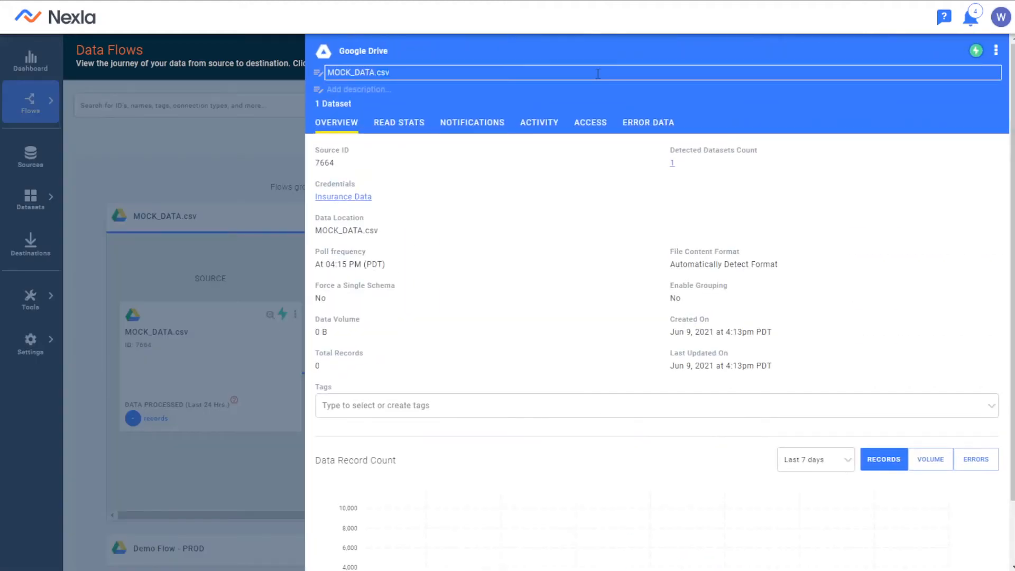
pyautogui.press('BackSpace')
pyautogui.press('BackSpace')
pyautogui.press('BackSpace')
pyautogui.press('BackSpace')
pyautogui.press('BackSpace')
pyautogui.press('BackSpace')
pyautogui.press('BackSpace')
pyautogui.press('BackSpace')
pyautogui.write('Demo Dataflow - Dev')
pyautogui.press('Return')
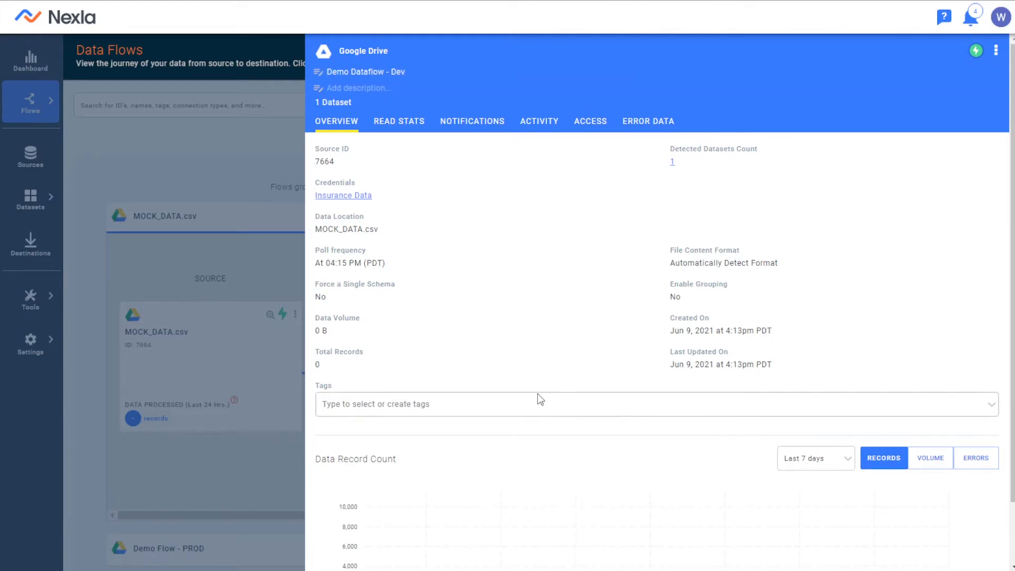
pyautogui.click(341, 405)
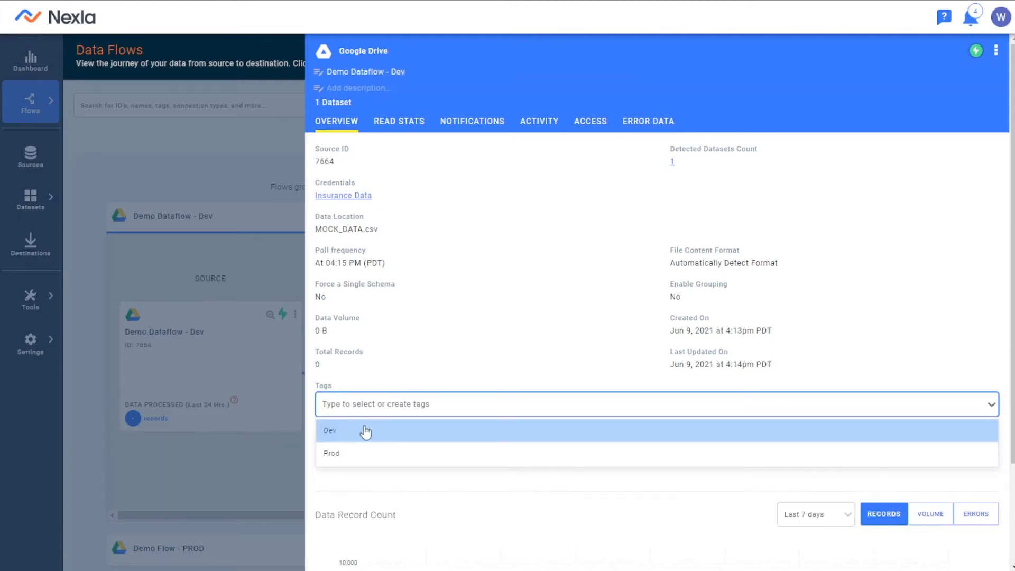
pyautogui.click(370, 430)
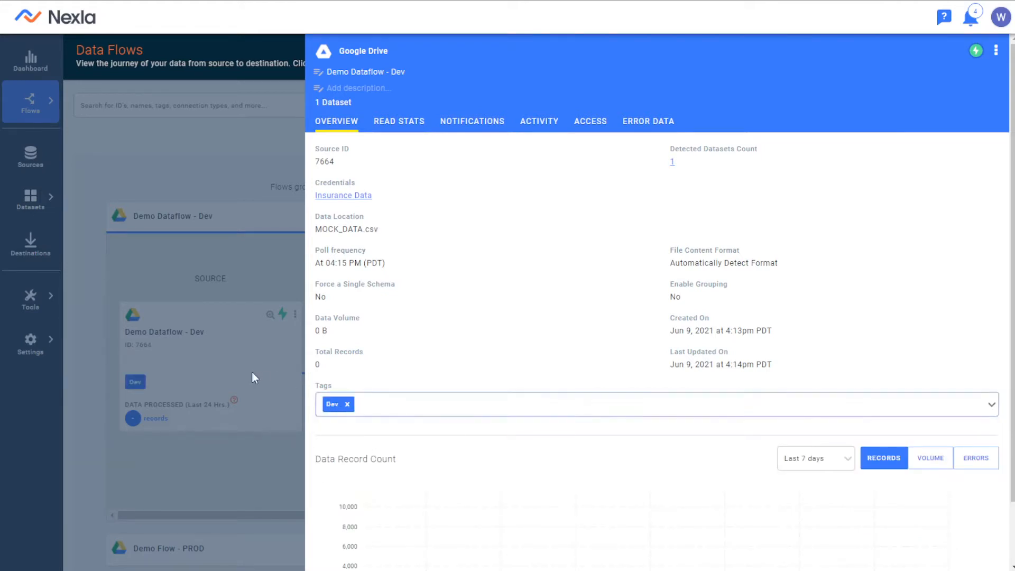
pyautogui.click(251, 371)
# Rename the dataset detected by Nexla as Demo Dataflow - Dev and give it the Dev tag.
pyautogui.click(462, 316)
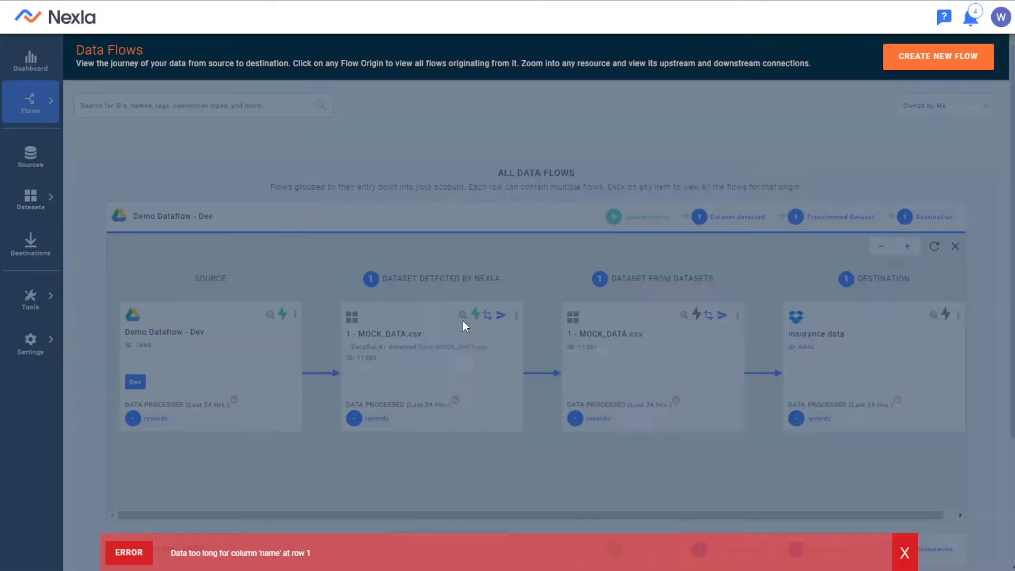
pyautogui.click(424, 72)
pyautogui.press('BackSpace')
pyautogui.press('BackSpace')
pyautogui.press('BackSpace')
pyautogui.write('Demo Dataflow - Dev')
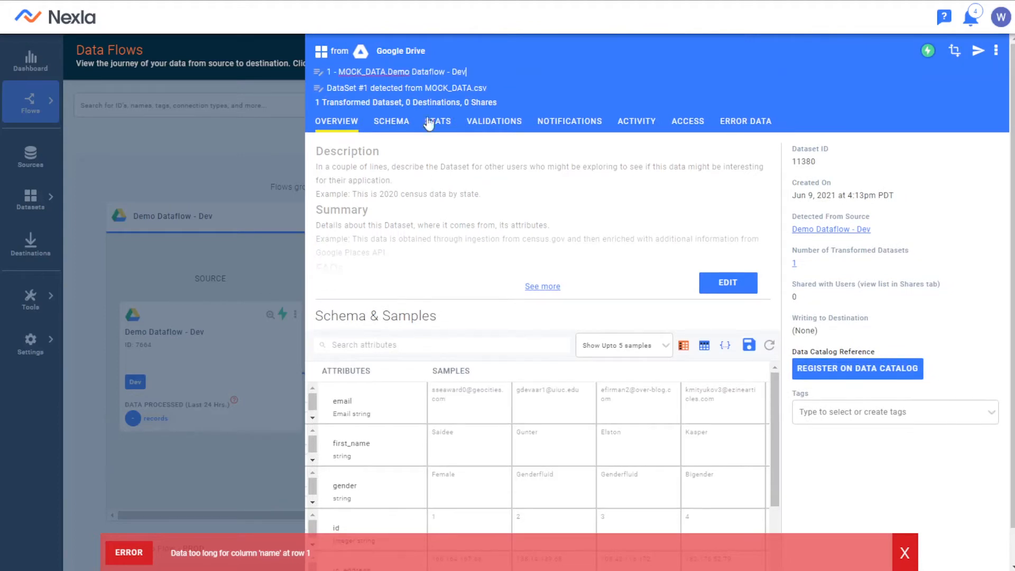
pyautogui.hotkey('ctrl', 'a')
pyautogui.write('Demo Dataflow - Dev')
pyautogui.press('Return')
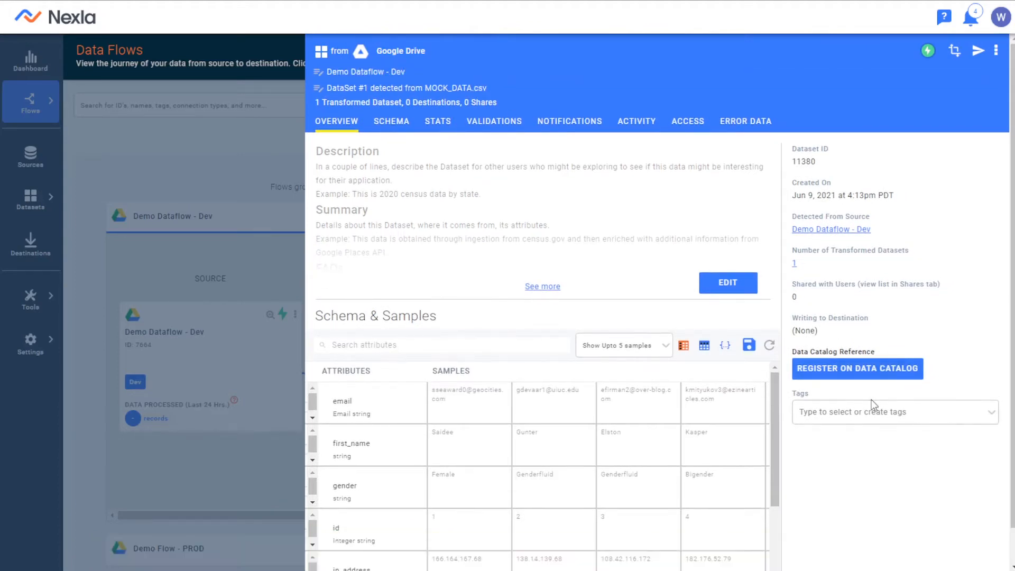
pyautogui.click(874, 412)
pyautogui.click(825, 441)
pyautogui.click(176, 295)
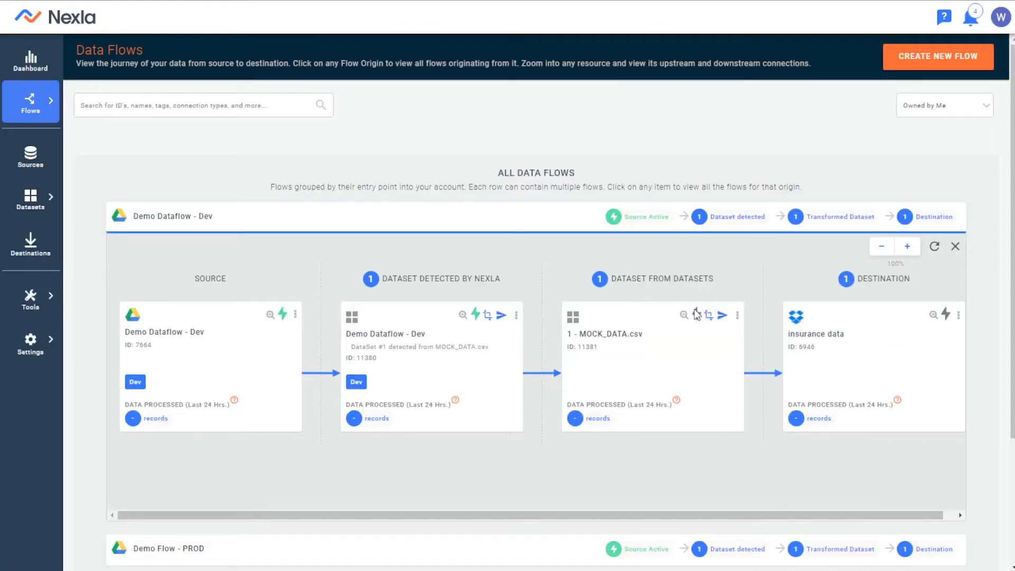
# Rename the transformed dataset 1 - MOCK_DATA.csv as Demo Dataflow - Dev and assign the Dev tag to it.
pyautogui.click(660, 339)
pyautogui.click(425, 72)
pyautogui.hotkey('ctrl', 'a')
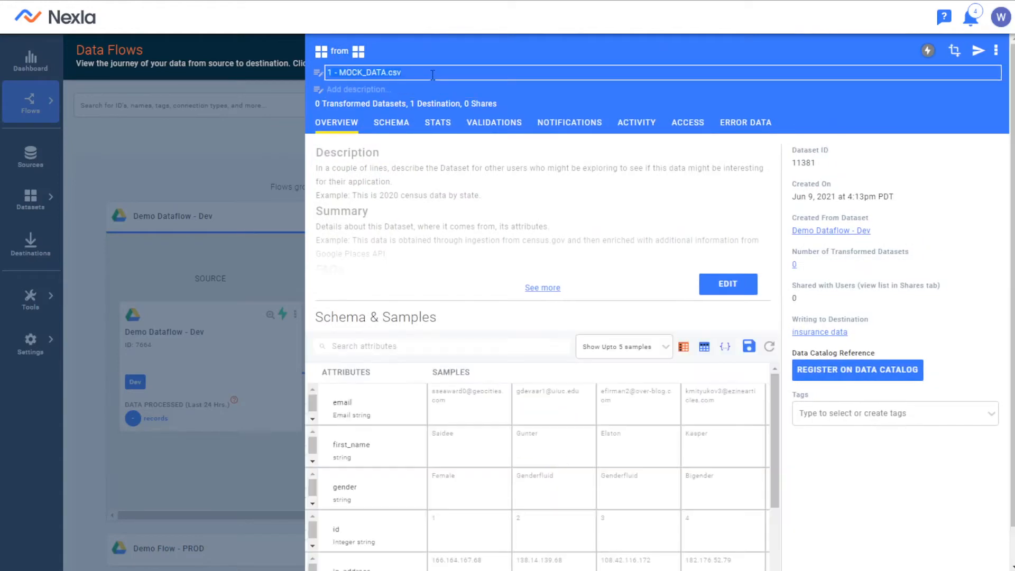
pyautogui.write('Demo Dataflow - Dev')
pyautogui.press('Return')
pyautogui.click(937, 413)
pyautogui.click(895, 439)
# Rename the insurance data Dropbox destination as Demo Dataflow - Dev and tag it Dev.
pyautogui.click(819, 330)
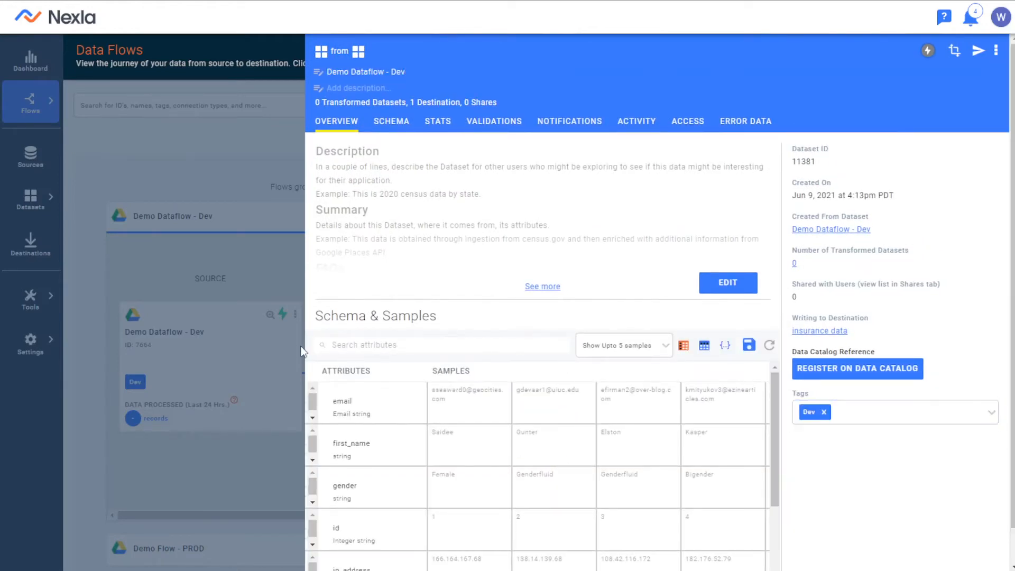
pyautogui.click(497, 71)
pyautogui.write('Demo Dataflow - Dev')
pyautogui.press('Return')
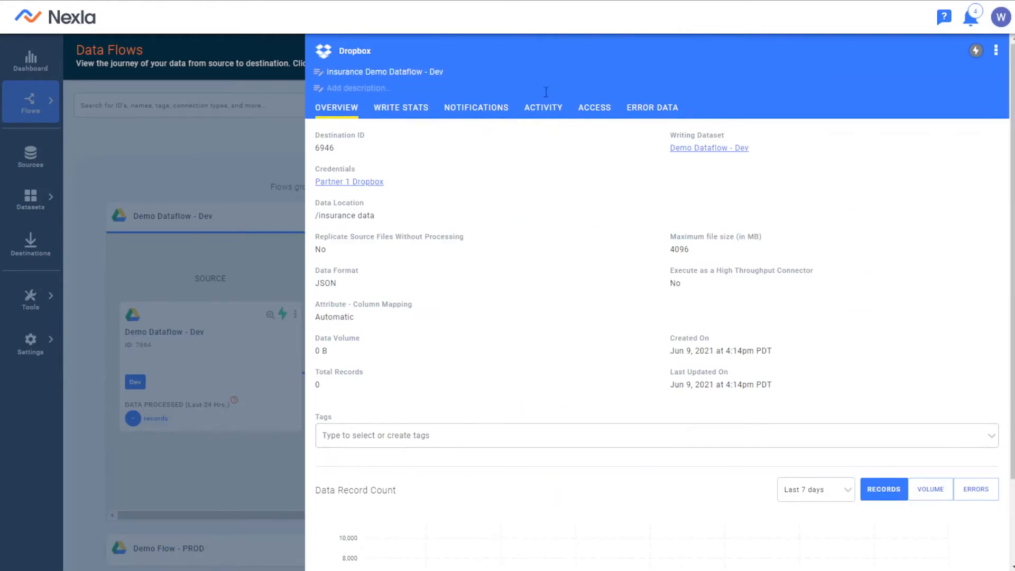
pyautogui.click(528, 72)
pyautogui.hotkey('ctrl', 'a')
pyautogui.write('Demo Dataflow - Dev')
pyautogui.press('Return')
pyautogui.click(827, 446)
pyautogui.click(284, 354)
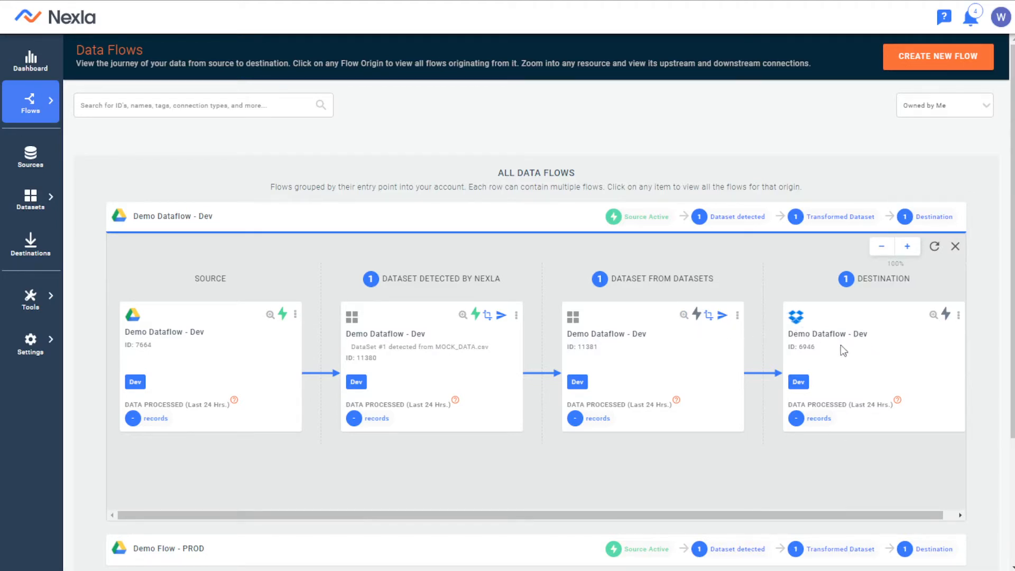
pyautogui.moveTo(814, 348); pyautogui.dragTo(802, 351)
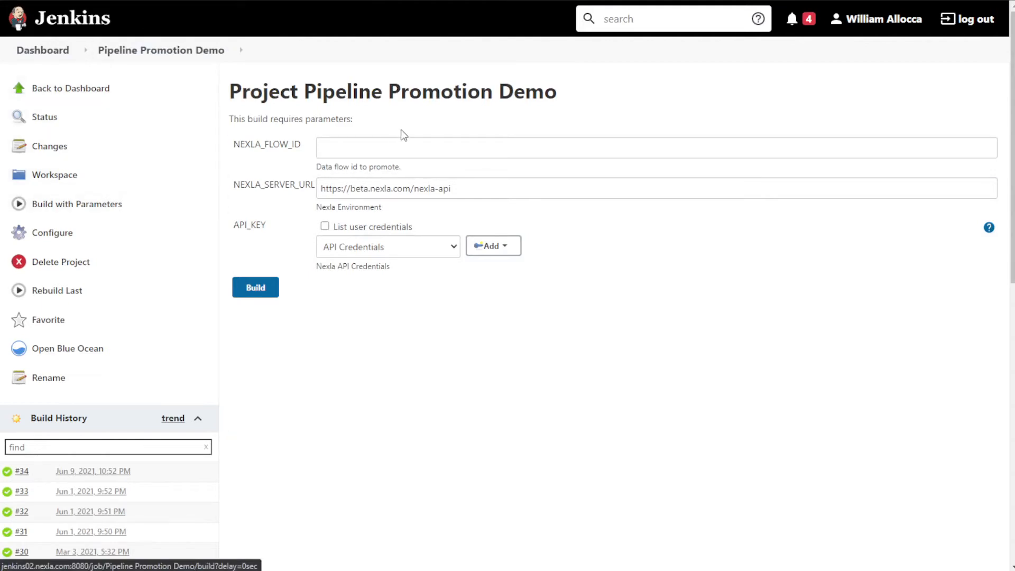
# Build the Pipeline Promotion Demo project with NEXLA_FLOW_ID 6946, keeping the API Credentials entry for the API key.
pyautogui.click(414, 148)
pyautogui.click(425, 165)
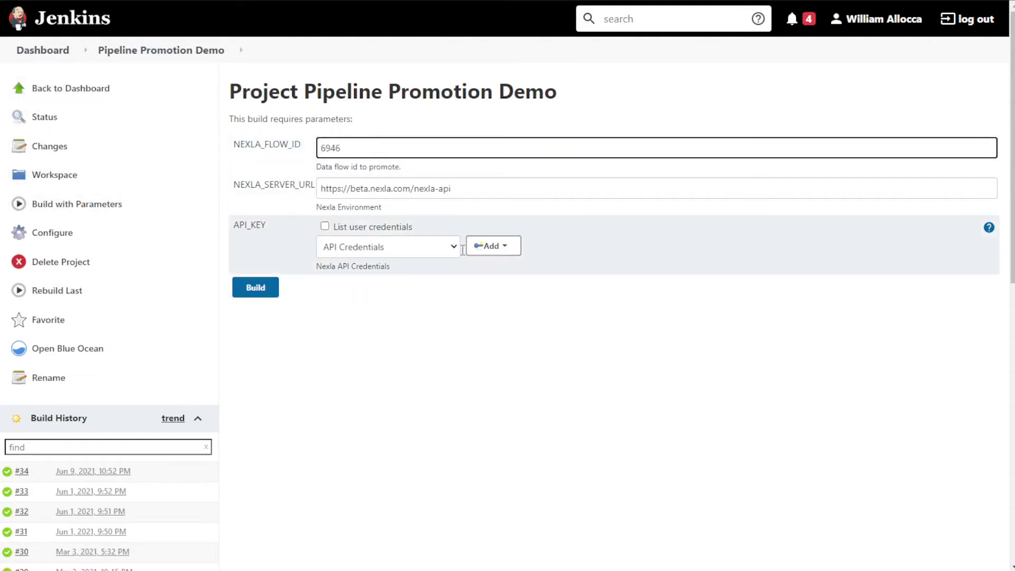
pyautogui.click(502, 250)
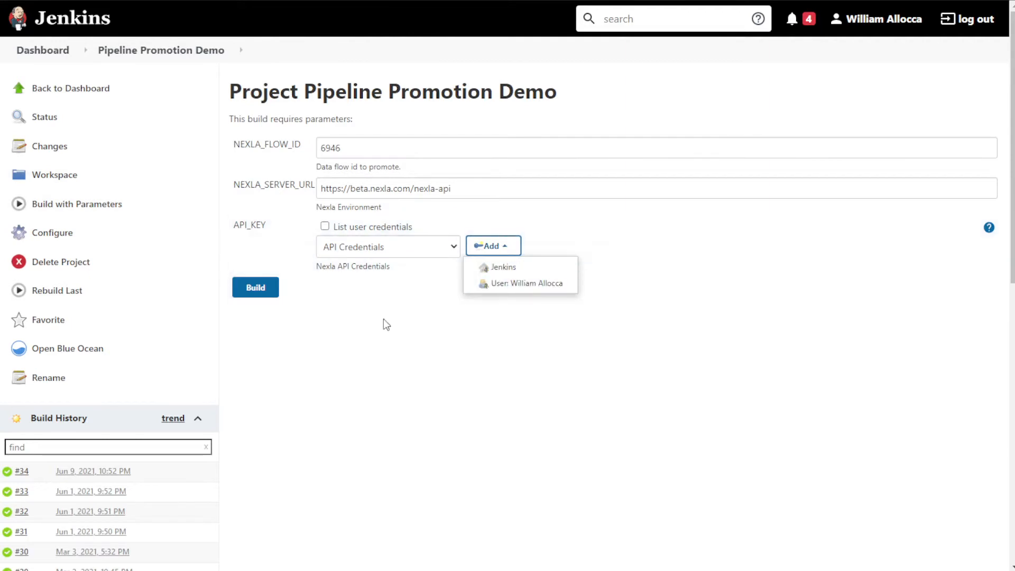
pyautogui.click(384, 319)
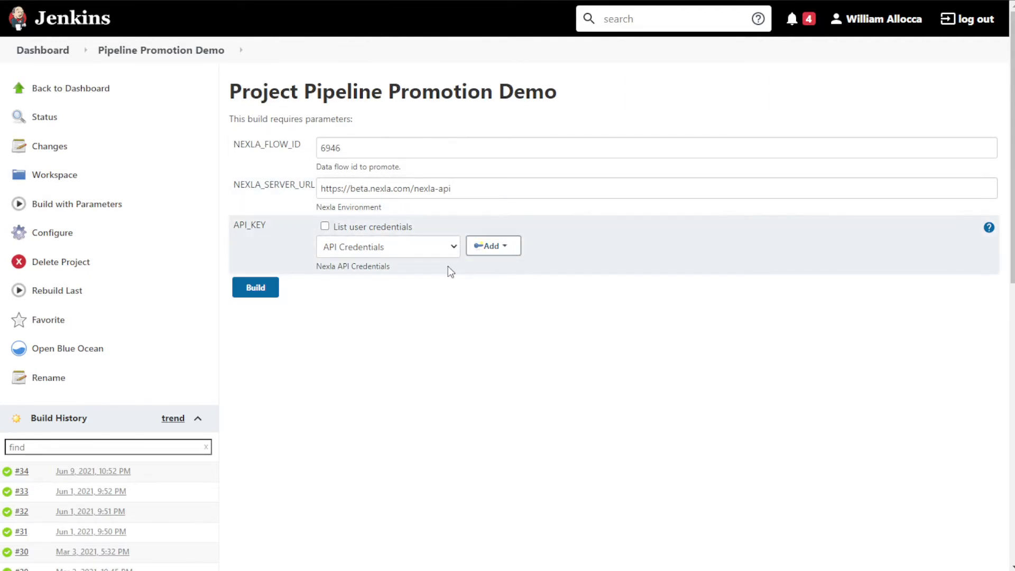
pyautogui.click(259, 292)
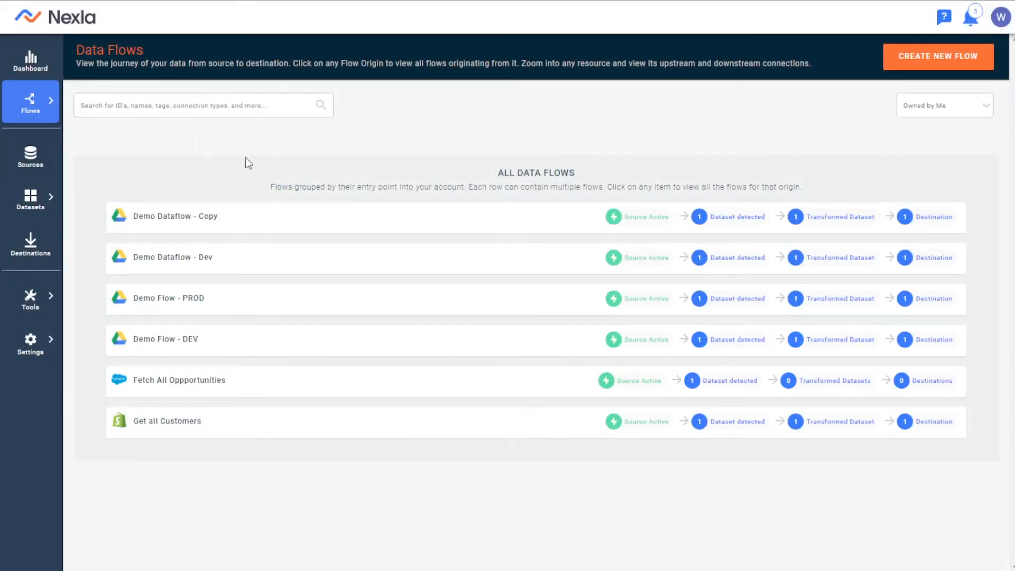
# Rename the Google Drive source of the promoted Demo Dataflow - Copy flow in Nexla as Demo Dataflow - Prod and tag it Prod.
pyautogui.click(455, 213)
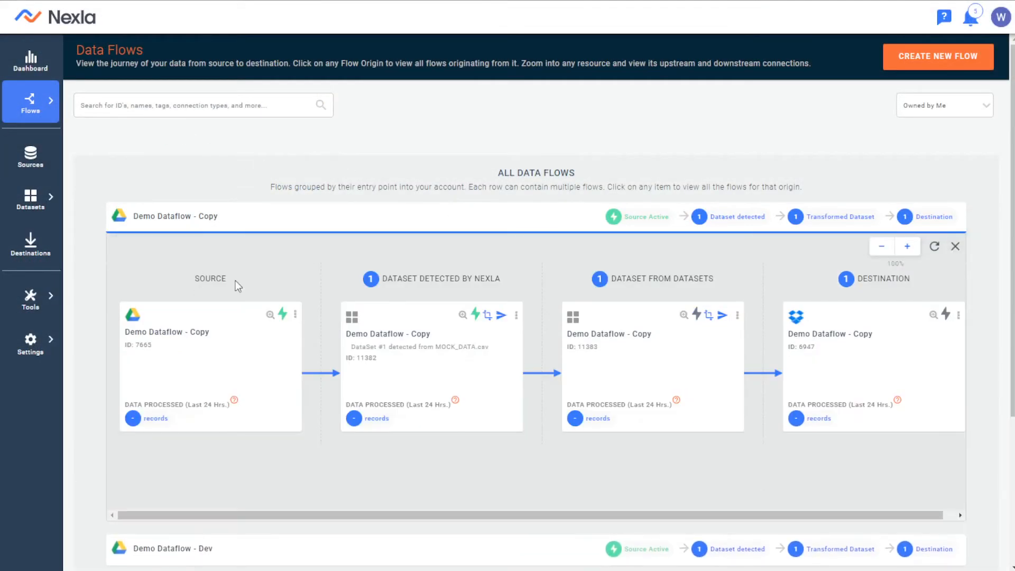
pyautogui.scroll(-2, 370, 344)
pyautogui.click(356, 423)
pyautogui.scroll(3, 364, 344)
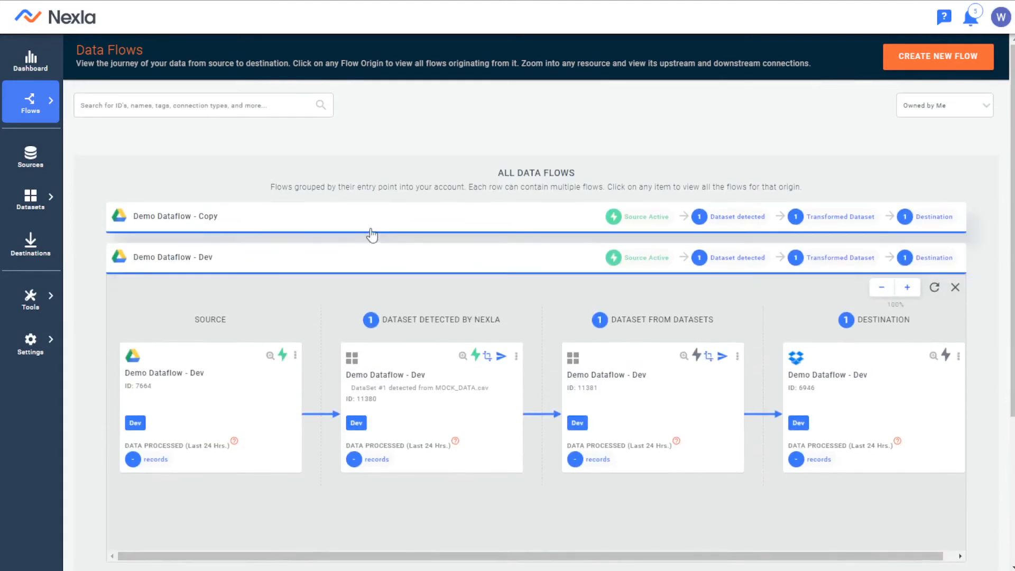
pyautogui.click(372, 233)
pyautogui.click(265, 323)
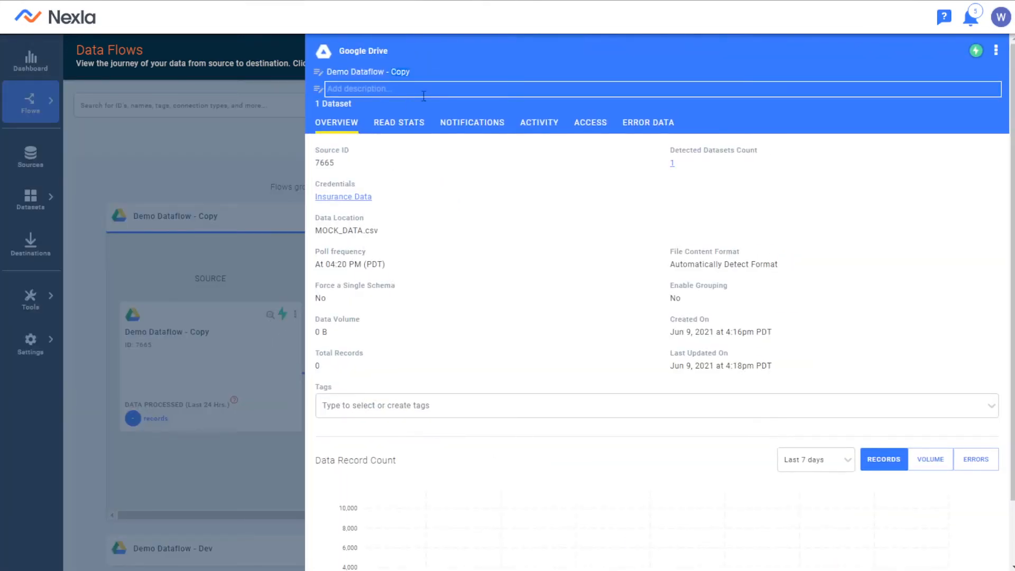
pyautogui.click(480, 407)
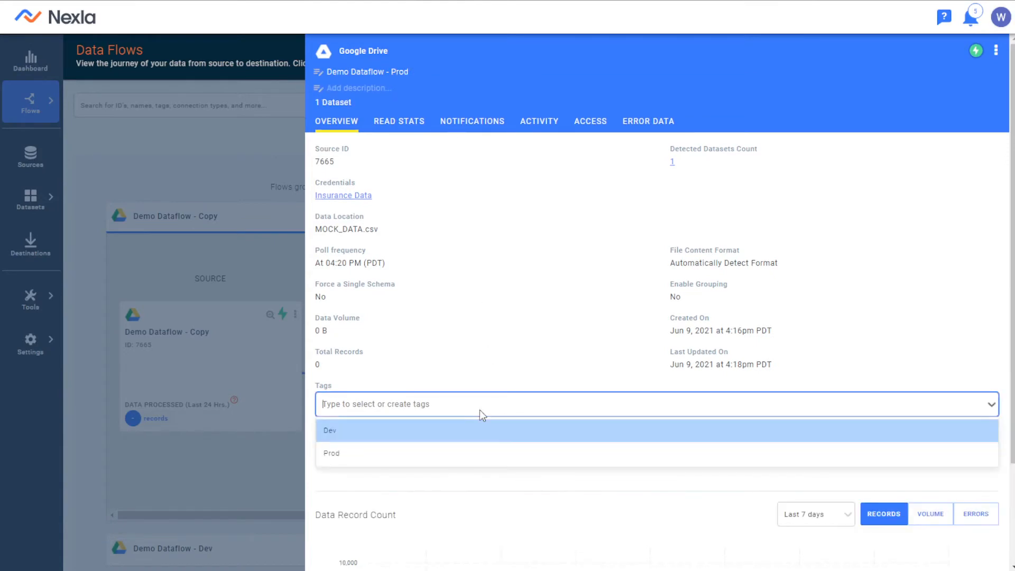
pyautogui.click(445, 454)
pyautogui.click(188, 403)
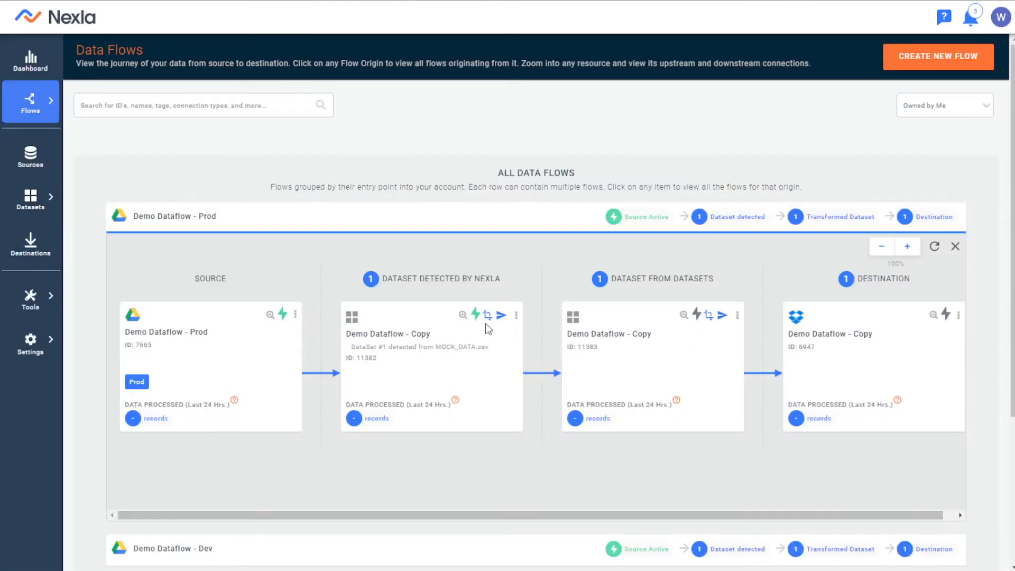
# Rename the promoted flow's detected dataset as Demo Dataflow - Prod and give it the Prod tag.
pyautogui.click(471, 316)
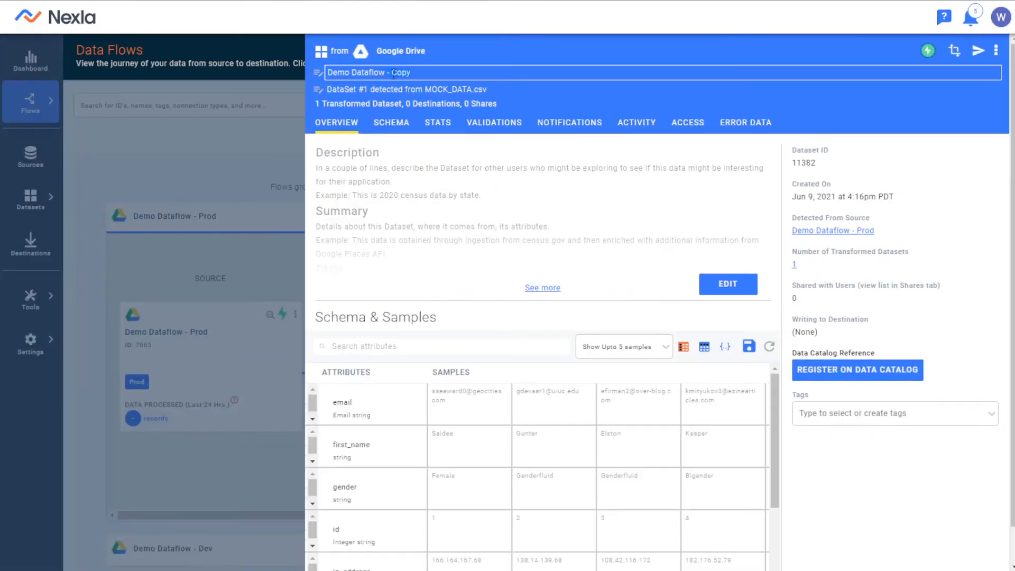
pyautogui.doubleClick(394, 72)
pyautogui.write('Prod')
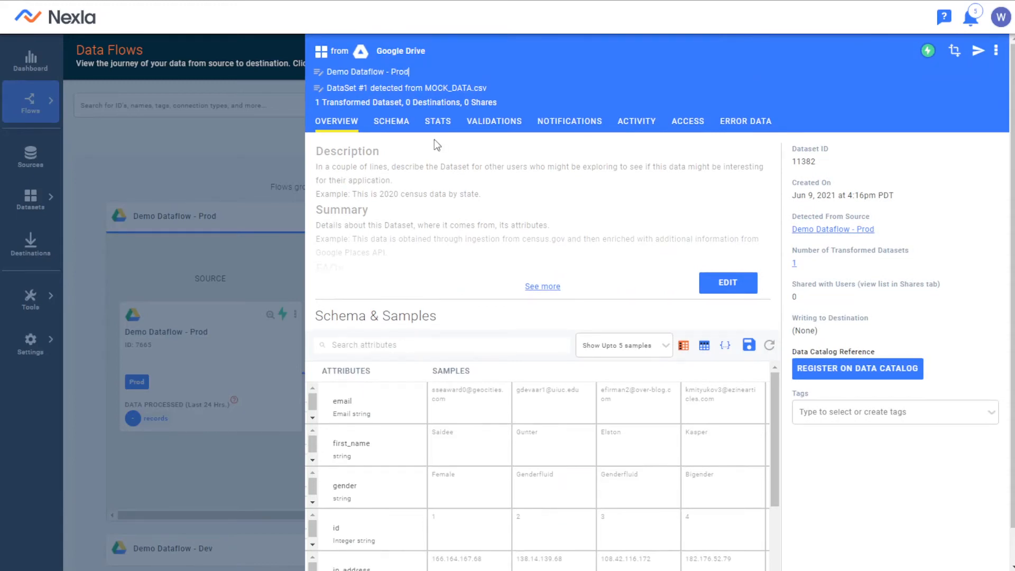
pyautogui.click(898, 412)
pyautogui.click(824, 459)
pyautogui.click(206, 291)
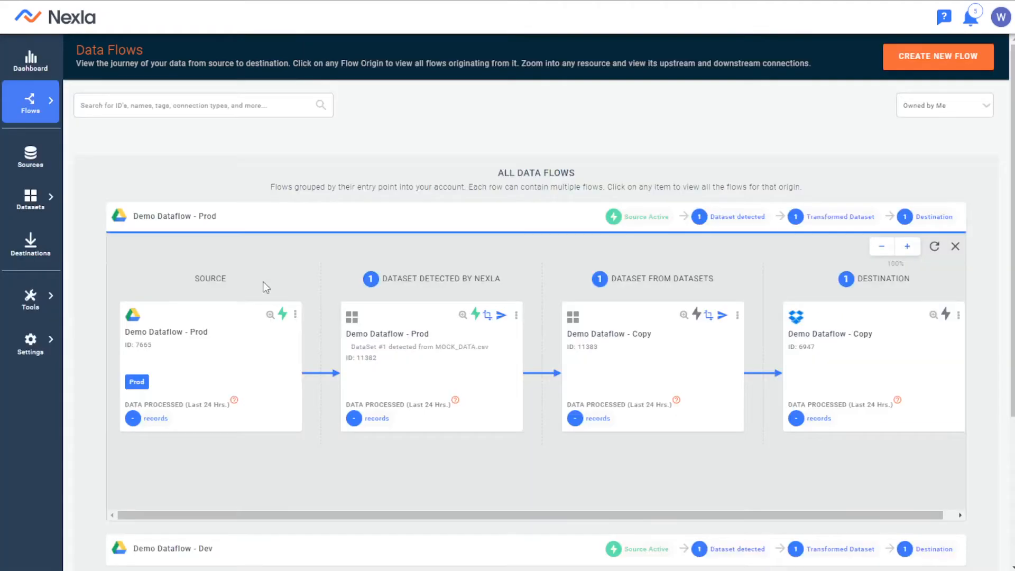
# Rename the promoted flow's transformed dataset as Demo Dataflow - Prod and assign the Prod tag to it.
pyautogui.click(690, 324)
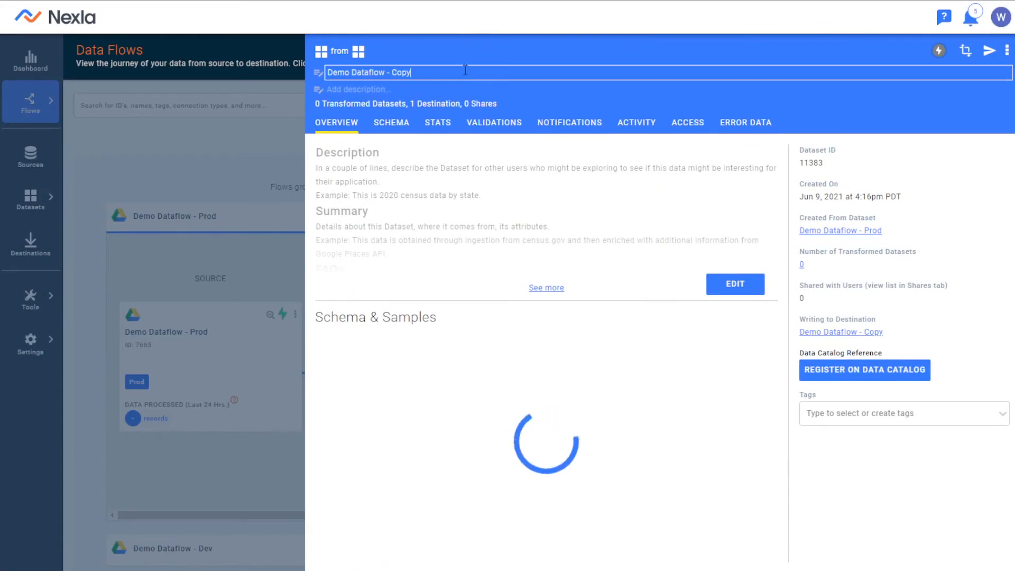
pyautogui.click(389, 67)
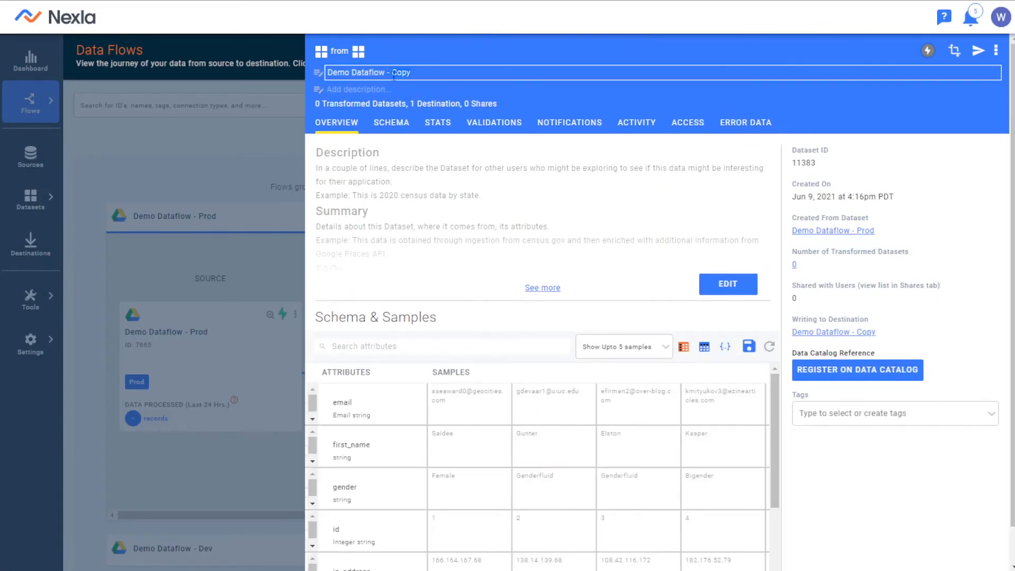
pyautogui.click(497, 182)
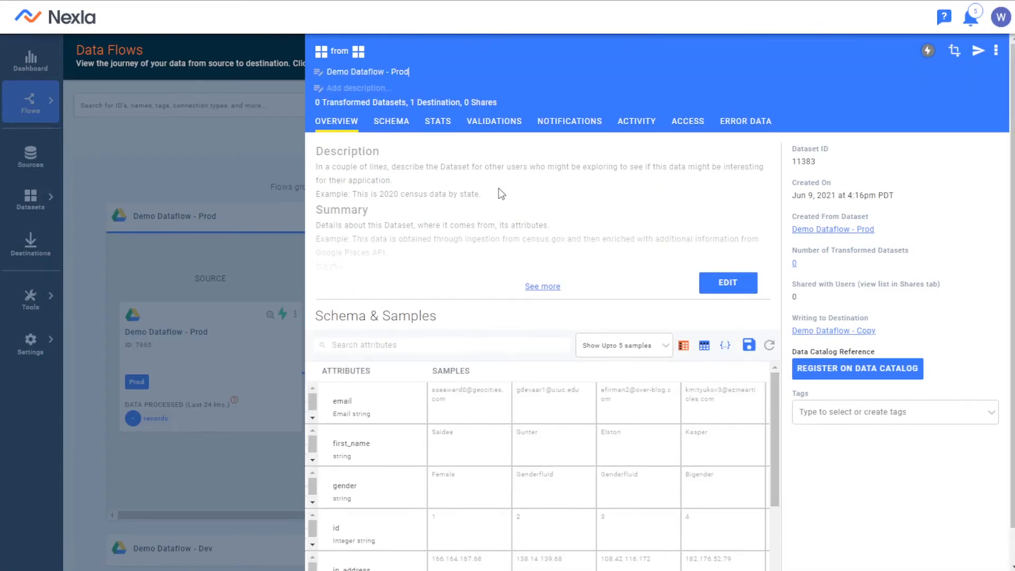
pyautogui.click(863, 412)
pyautogui.click(867, 460)
pyautogui.click(225, 279)
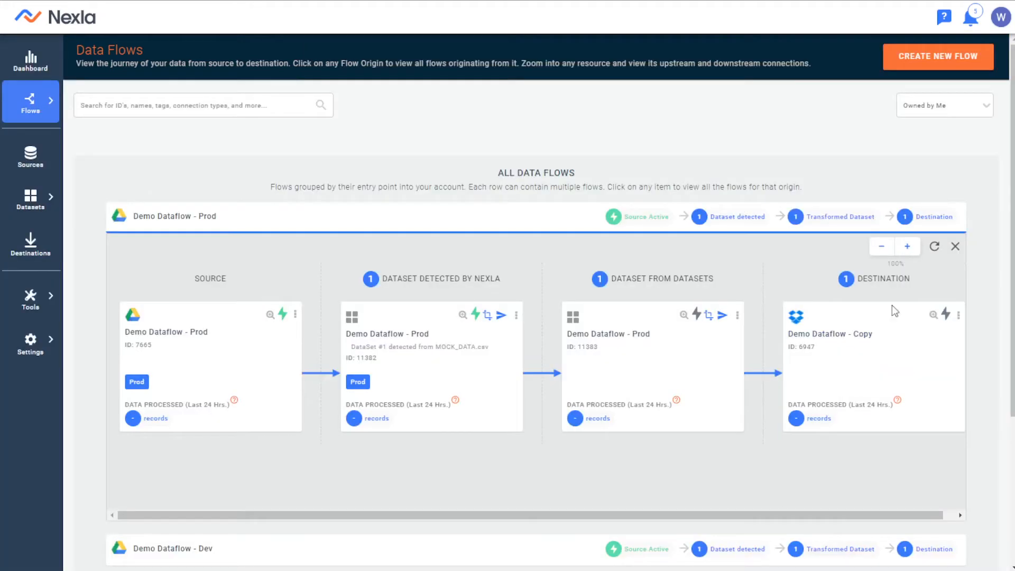
# Rename the promoted flow's Dropbox destination as Demo Dataflow - Prod and tag it Prod.
pyautogui.click(925, 322)
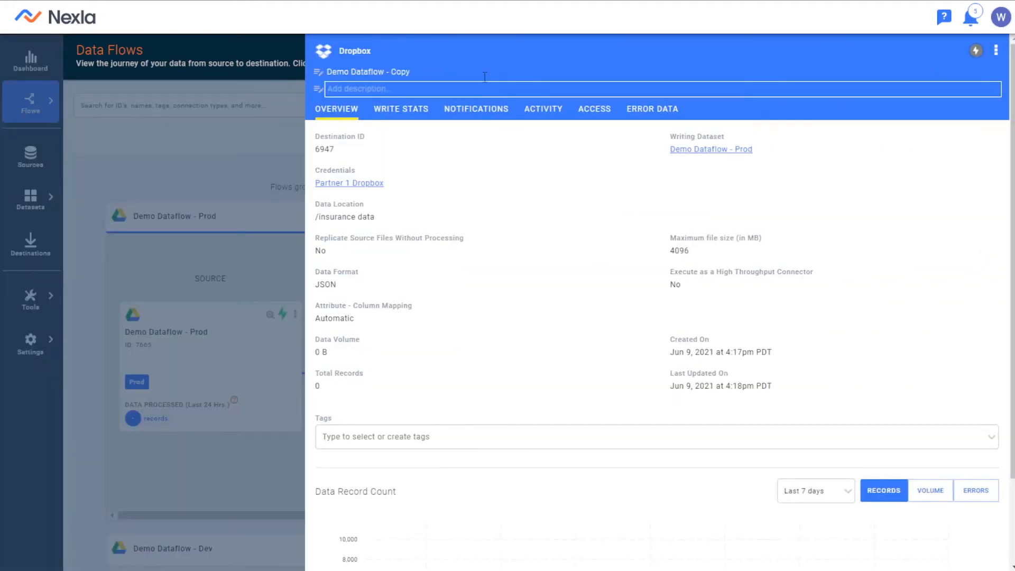
pyautogui.click(468, 69)
pyautogui.press('BackSpace')
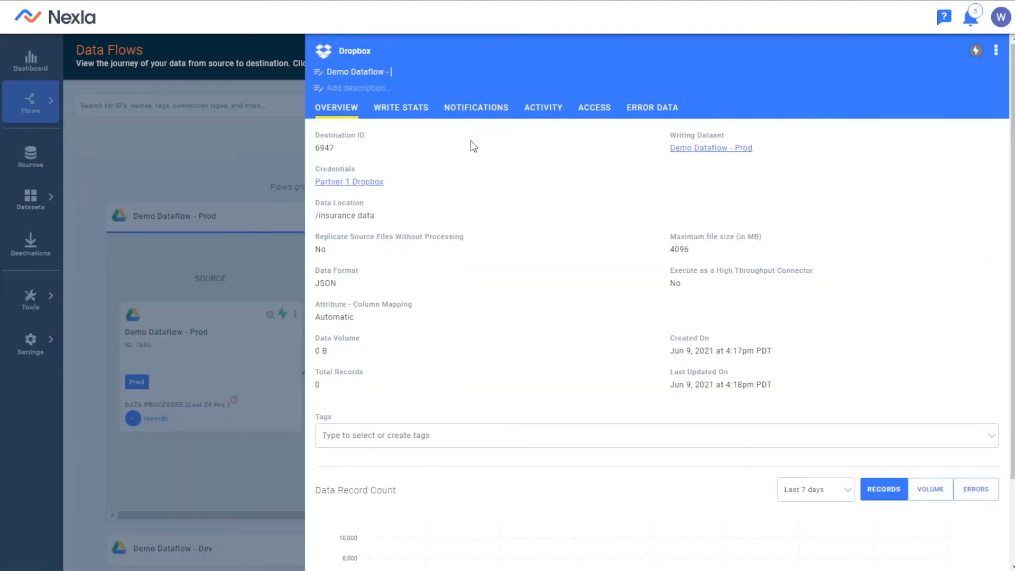
pyautogui.write('OP')
pyautogui.press('BackSpace')
pyautogui.press('BackSpace')
pyautogui.write('Produ')
pyautogui.click(470, 438)
pyautogui.click(404, 481)
pyautogui.click(223, 397)
# Start a new transform on the detected dataset of Demo Dataflow - Dev and add all source attributes to the draft.
pyautogui.scroll(-4, 240, 373)
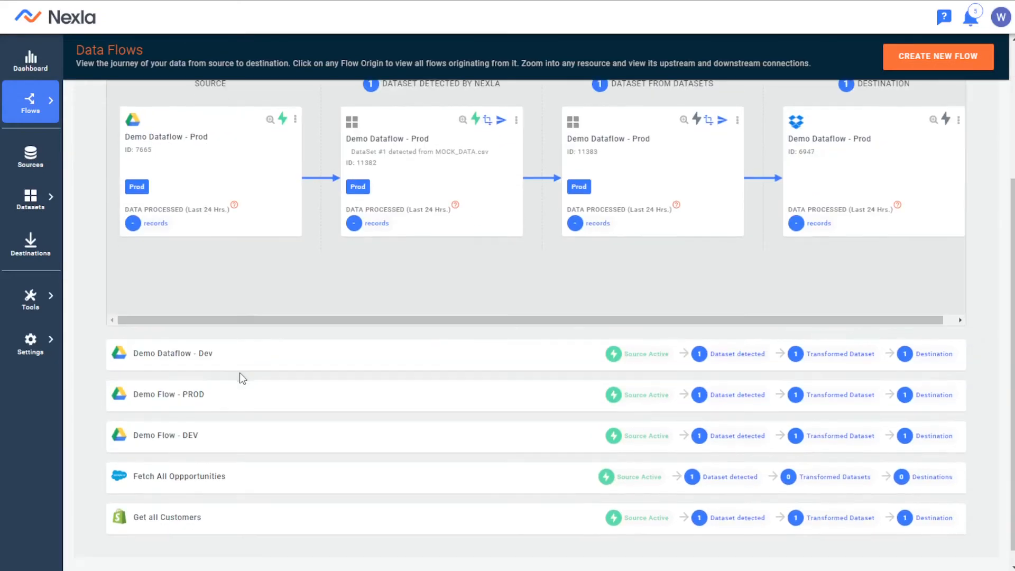
pyautogui.click(245, 366)
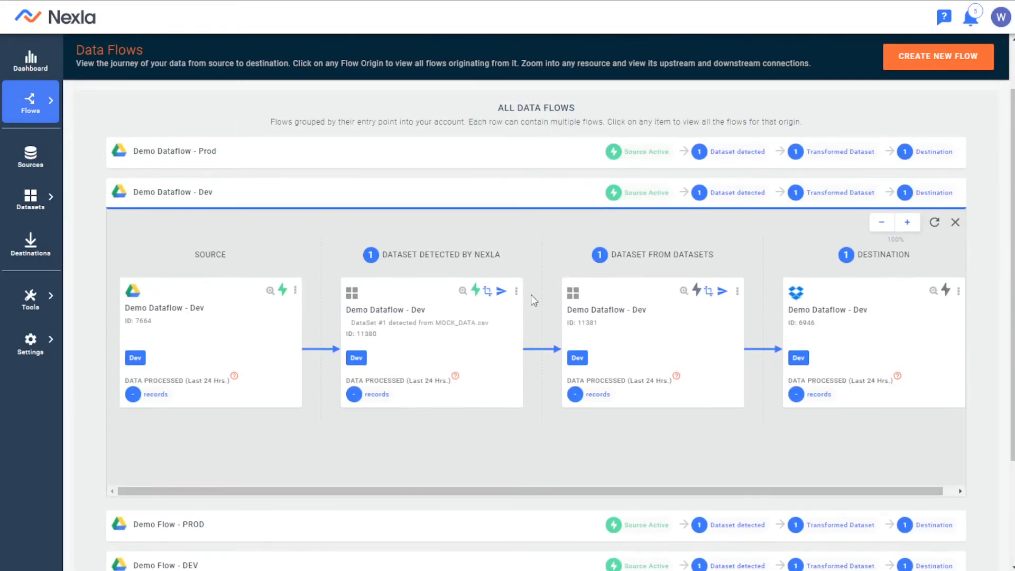
pyautogui.click(487, 291)
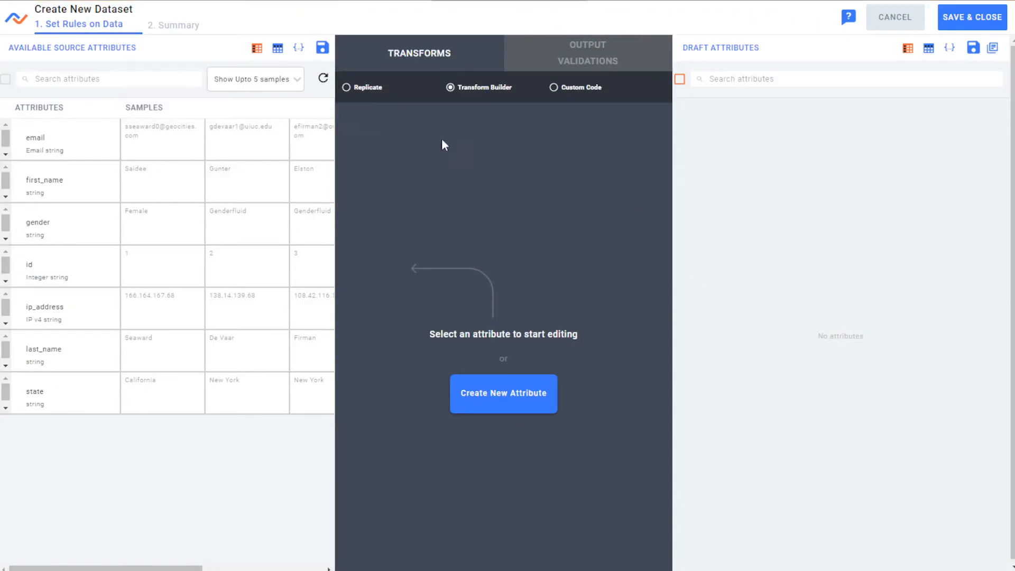
pyautogui.click(12, 79)
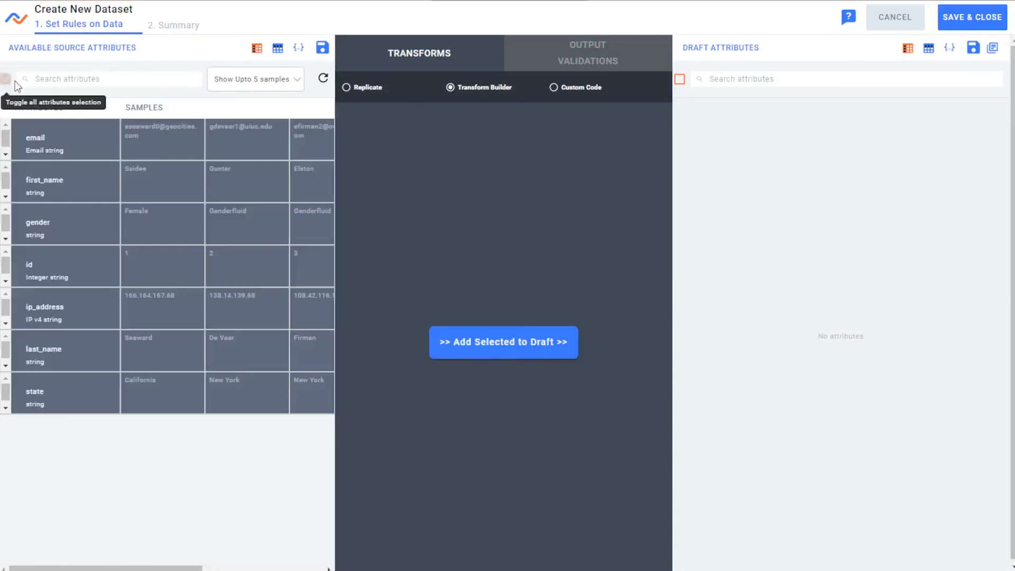
pyautogui.click(539, 345)
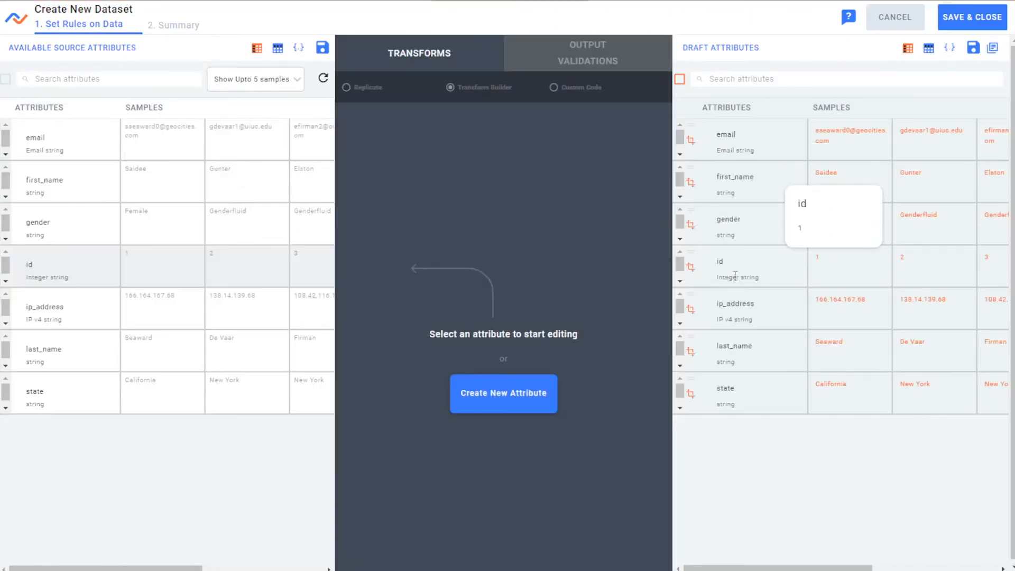
# Remove ip_address from the draft and add it again with the Hash SHA256 transform.
pyautogui.tripleClick(746, 308)
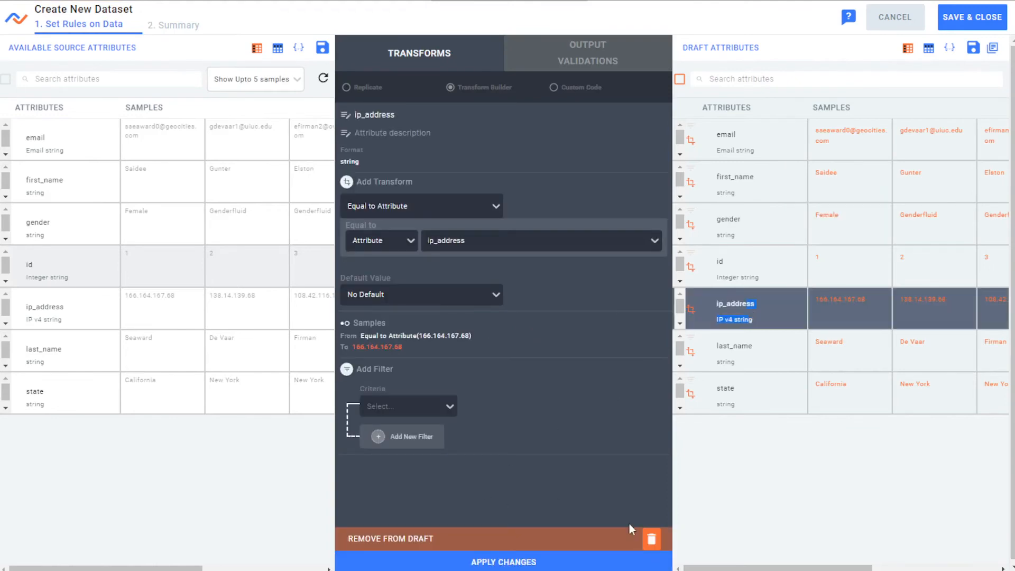
pyautogui.click(660, 541)
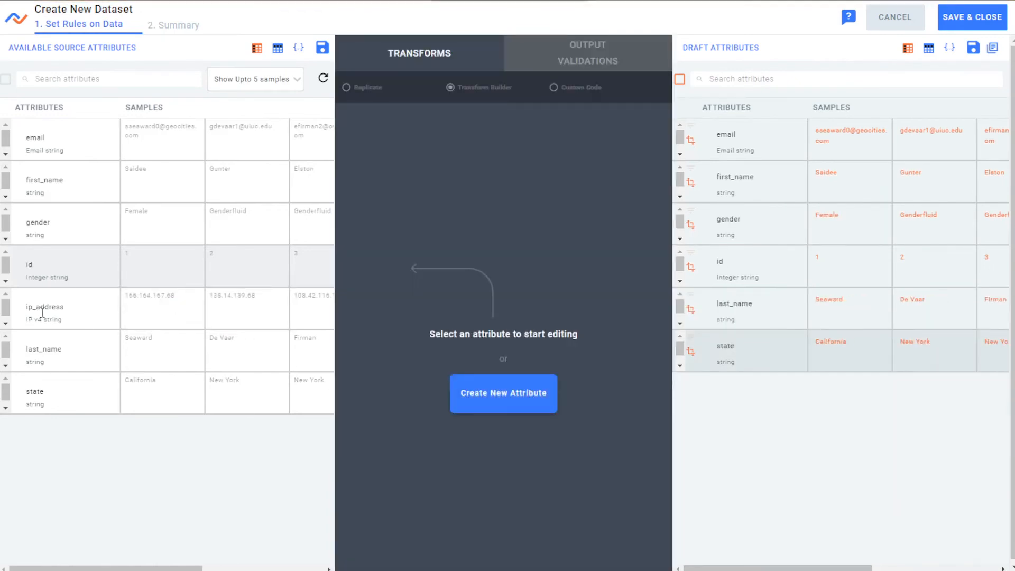
pyautogui.click(81, 304)
pyautogui.click(417, 207)
pyautogui.scroll(-5, 416, 349)
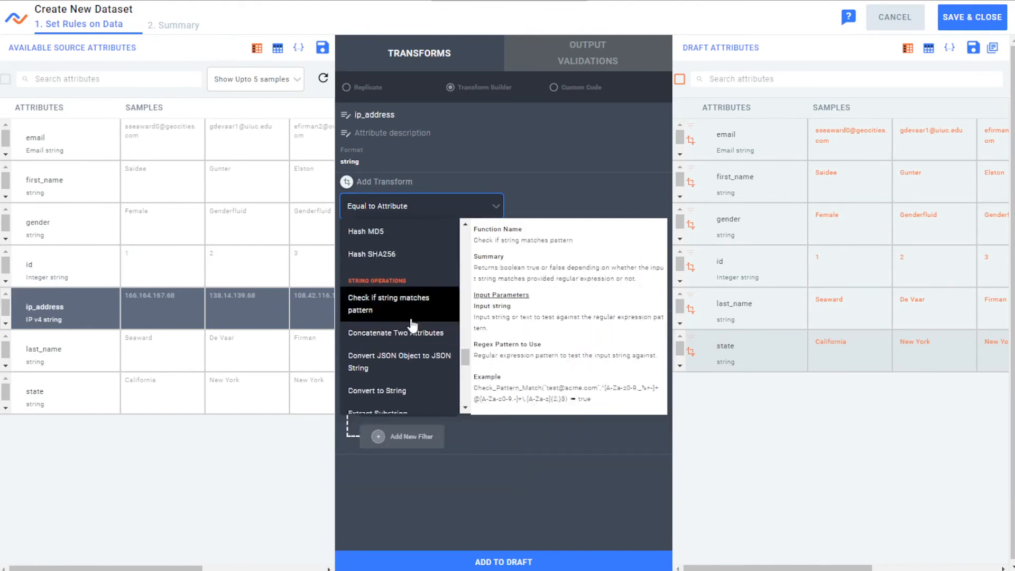
pyautogui.click(403, 257)
pyautogui.click(536, 561)
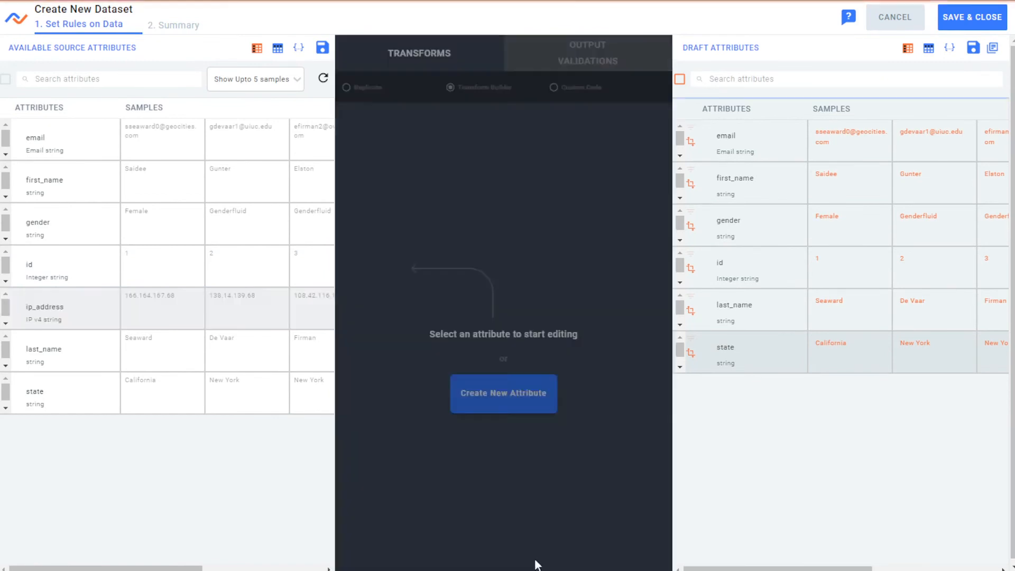
# Save the new transformed dataset and return to the data flows.
pyautogui.click(971, 21)
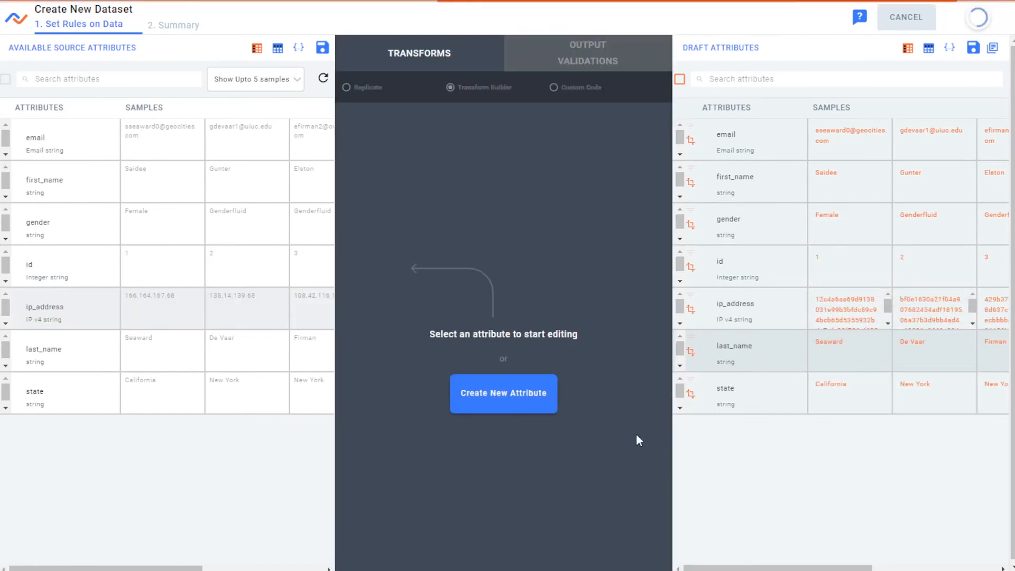
pyautogui.click(572, 248)
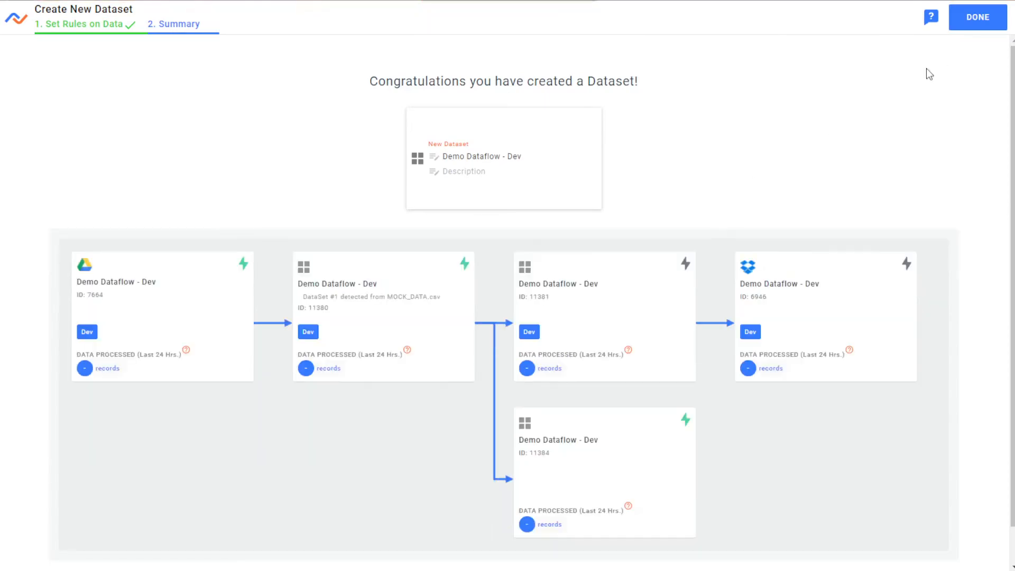
pyautogui.click(968, 21)
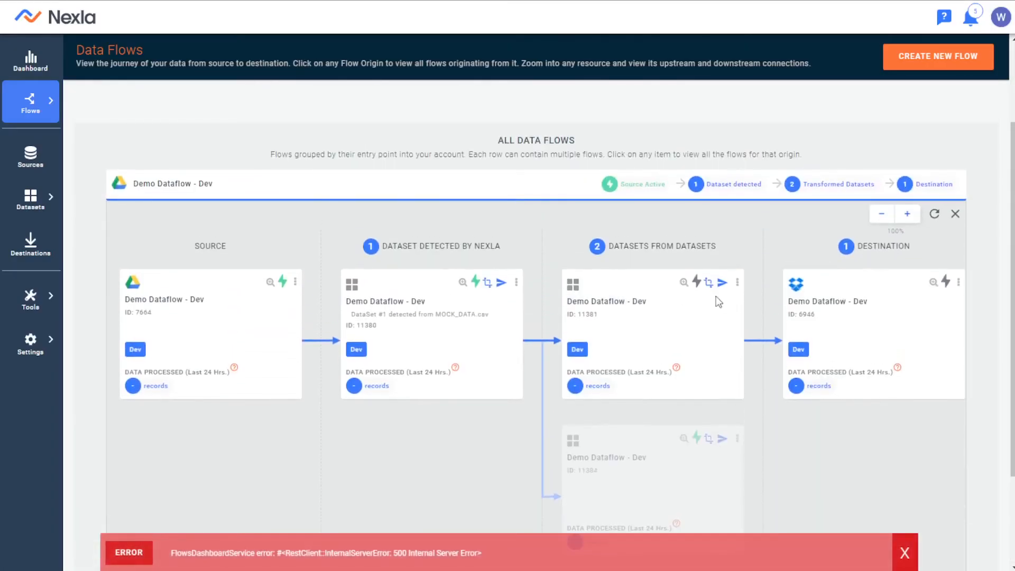
# Delete the Dev flow's original transformed dataset 11381 together with its Dropbox destination.
pyautogui.click(736, 283)
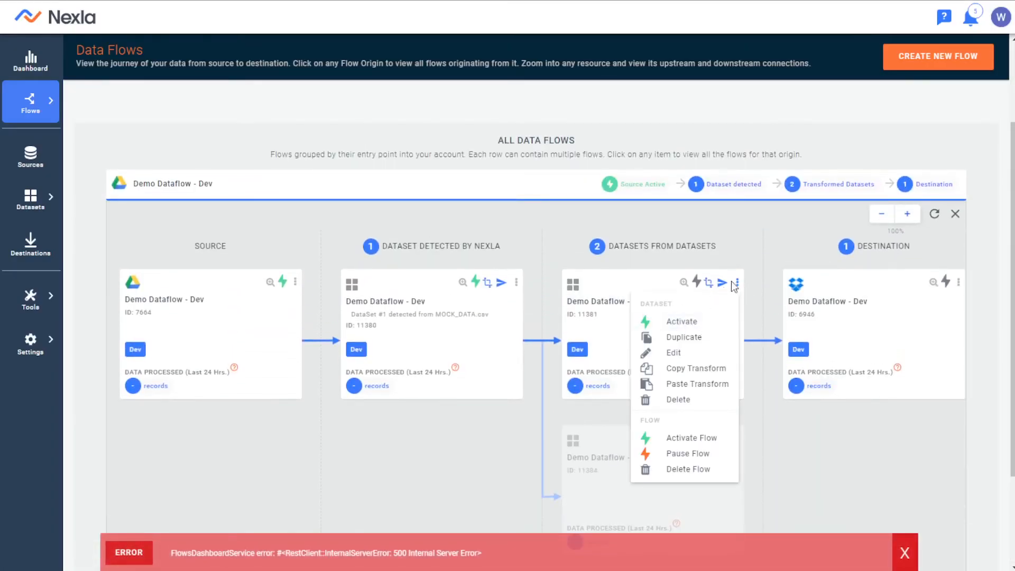
pyautogui.click(770, 312)
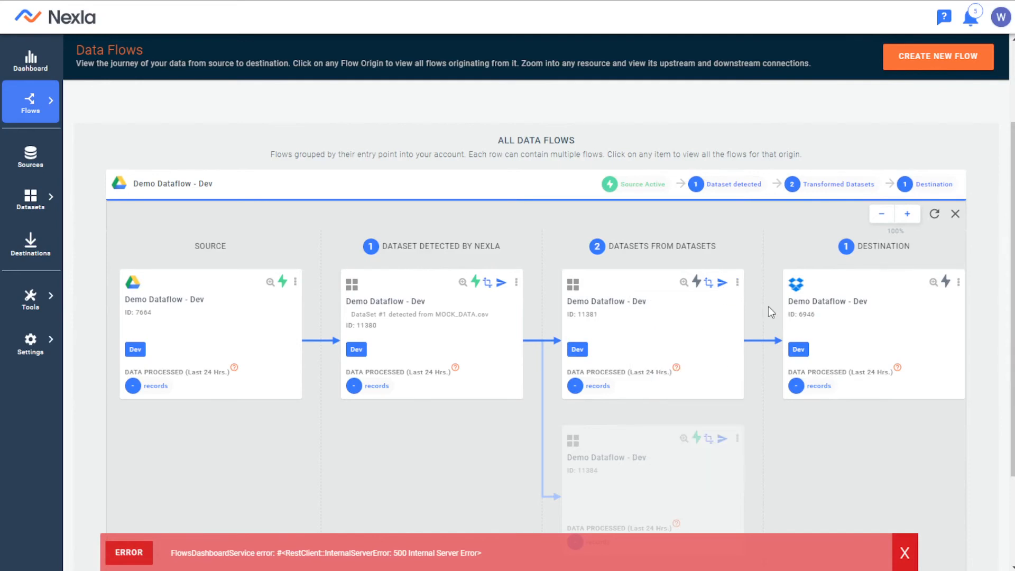
pyautogui.click(737, 283)
pyautogui.click(684, 469)
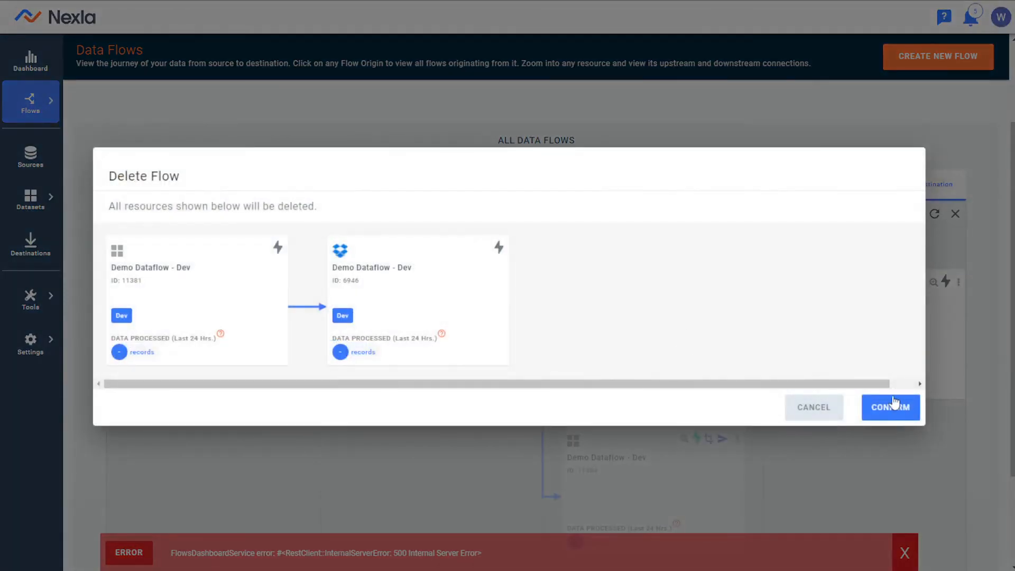
pyautogui.click(895, 403)
# Start sending the Dev flow's new transformed dataset 11384 to a Dropbox destination using the Partner 1 Dropbox credential.
pyautogui.click(727, 313)
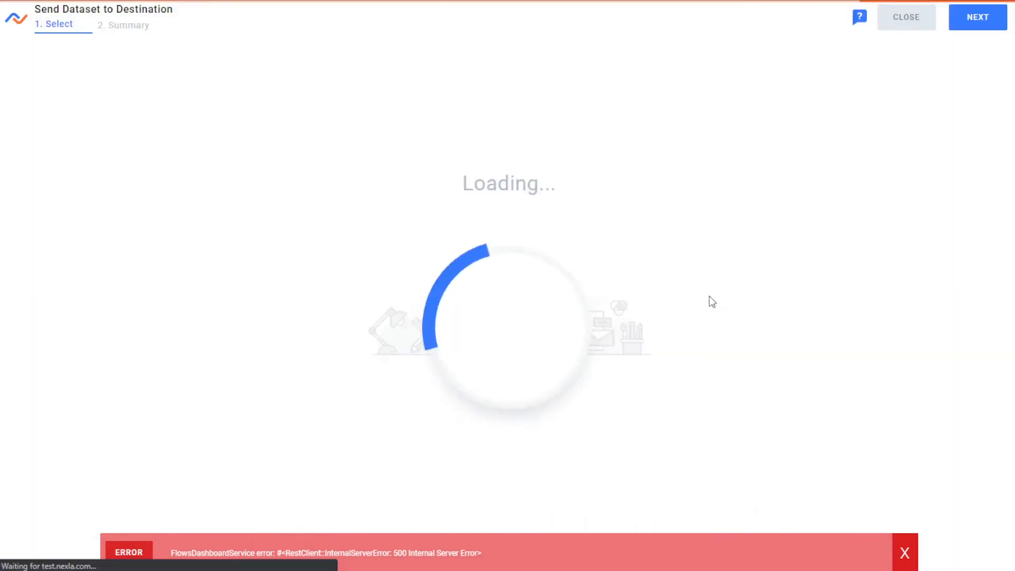
pyautogui.click(511, 274)
pyautogui.click(979, 19)
pyautogui.click(335, 131)
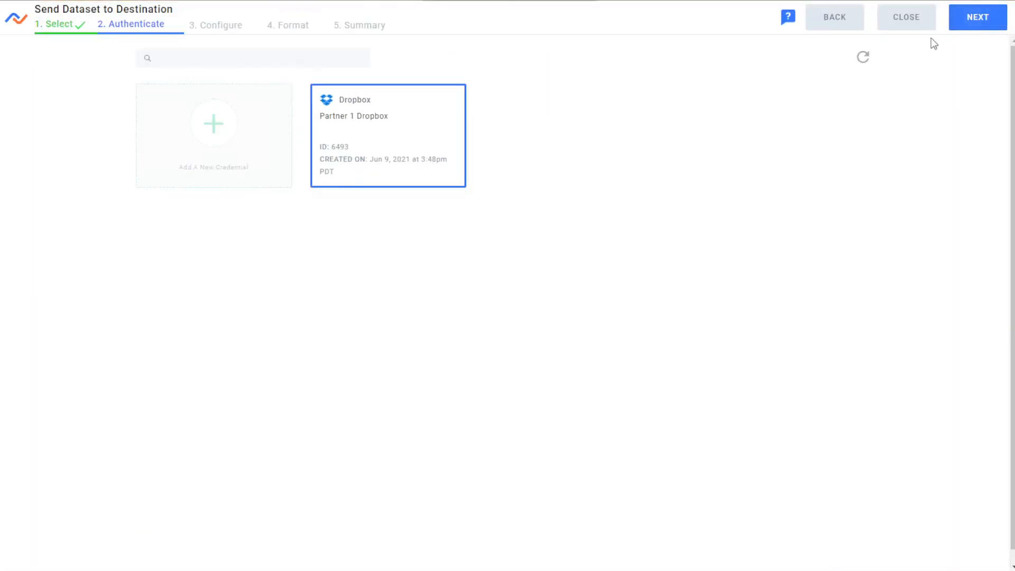
pyautogui.click(960, 25)
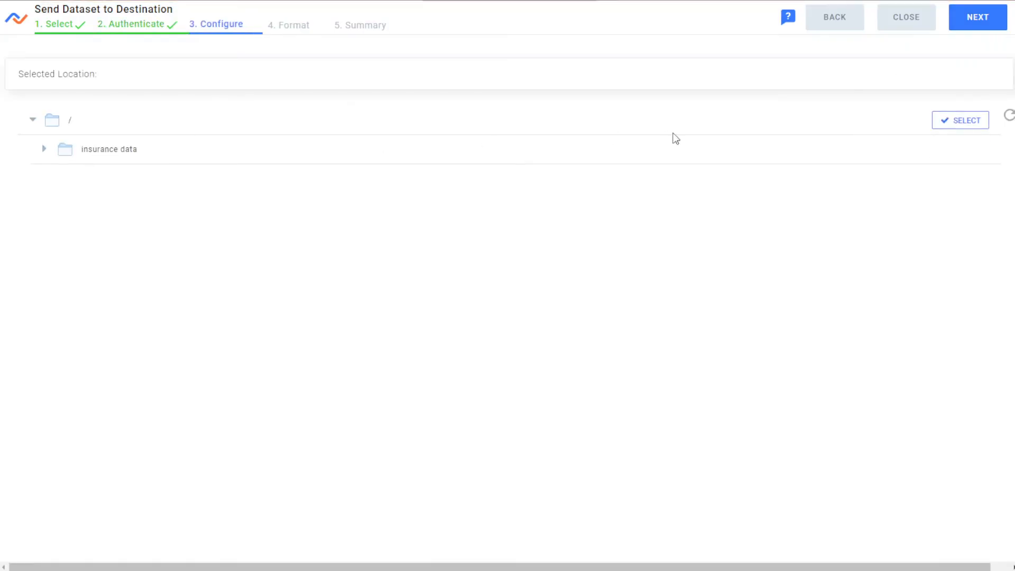
# Choose the insurance data folder as the destination, save it with JSON output, and activate the flow.
pyautogui.click(984, 150)
pyautogui.click(977, 18)
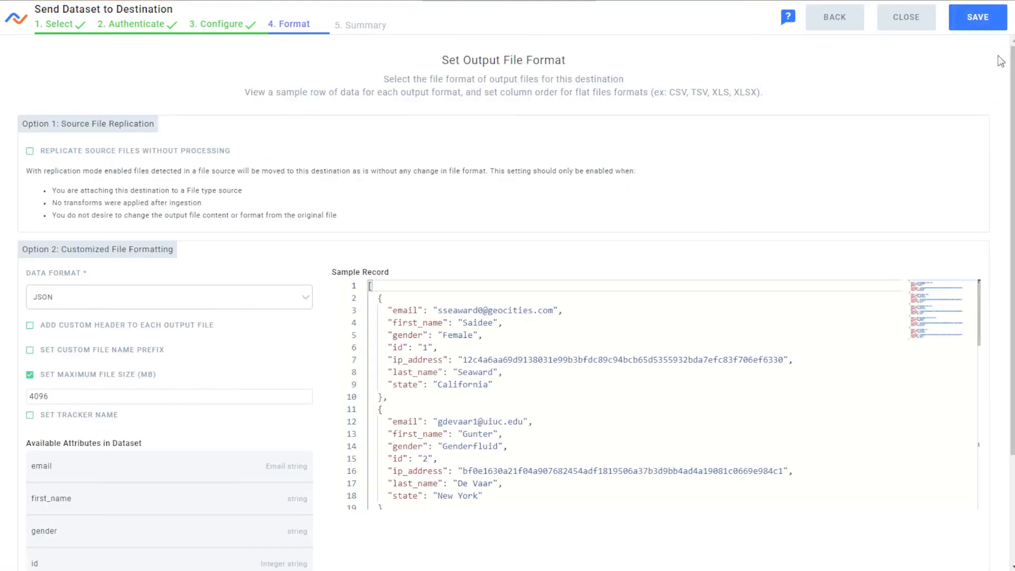
pyautogui.click(977, 17)
pyautogui.click(491, 244)
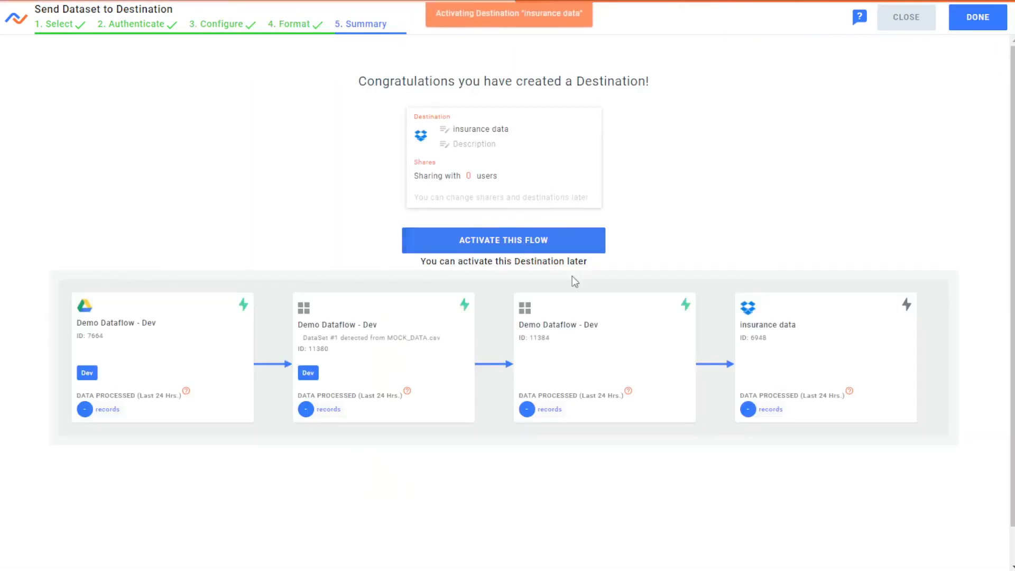
pyautogui.click(978, 17)
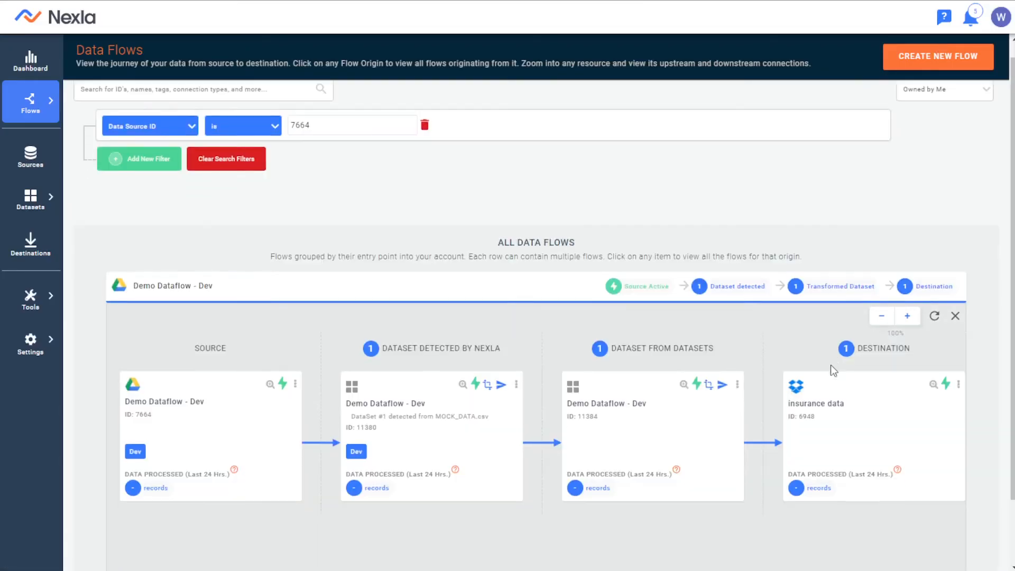
# Remove the Data Source ID filter from the data flows and collapse Demo Dataflow - Dev.
pyautogui.scroll(-2, 829, 364)
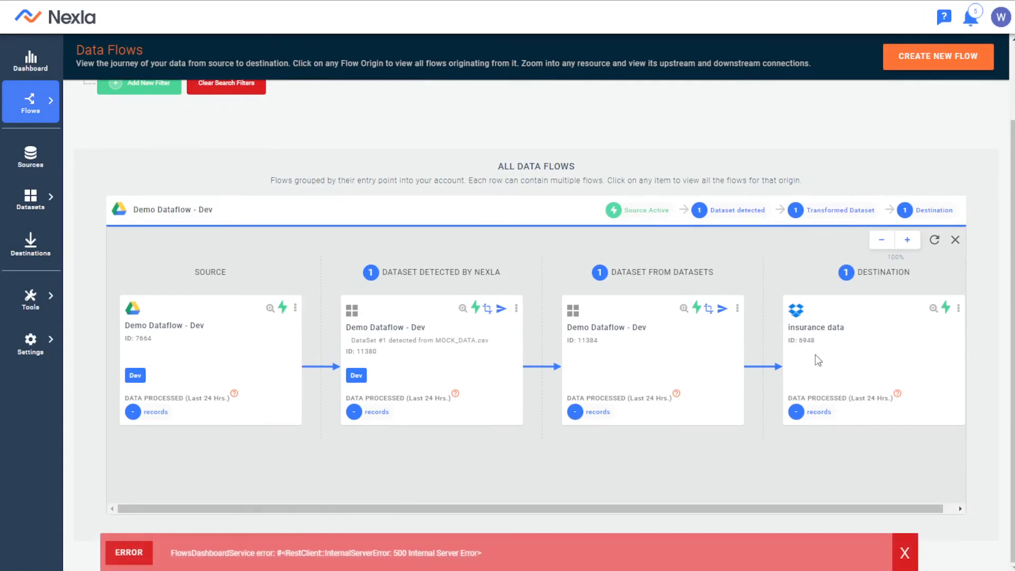
pyautogui.scroll(3, 691, 323)
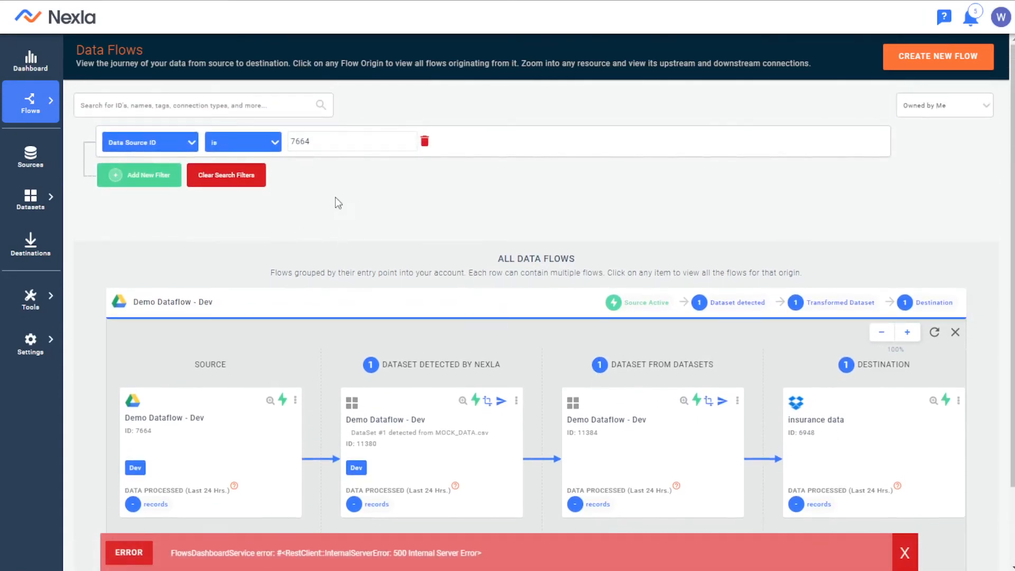
pyautogui.click(425, 141)
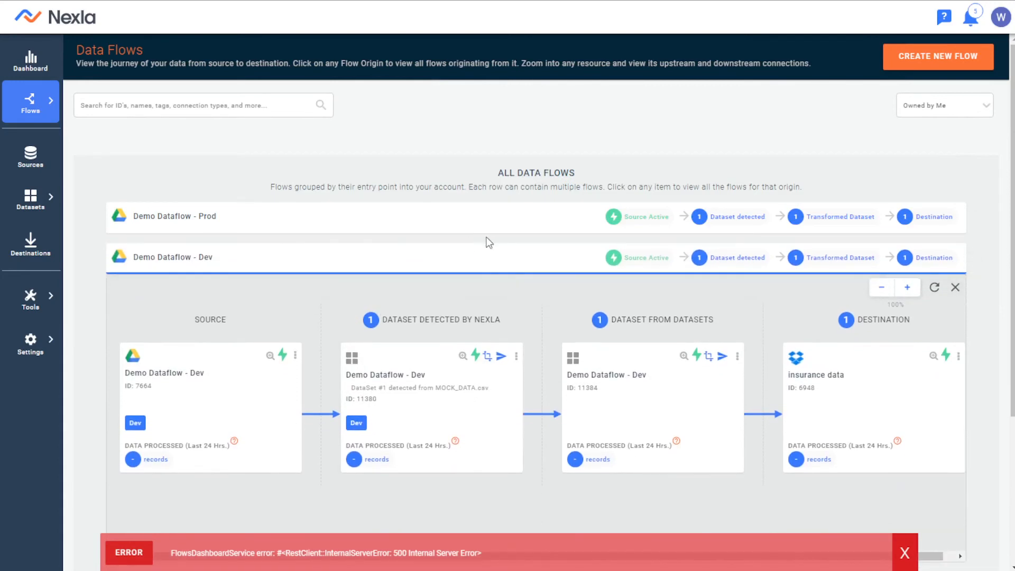
pyautogui.click(284, 254)
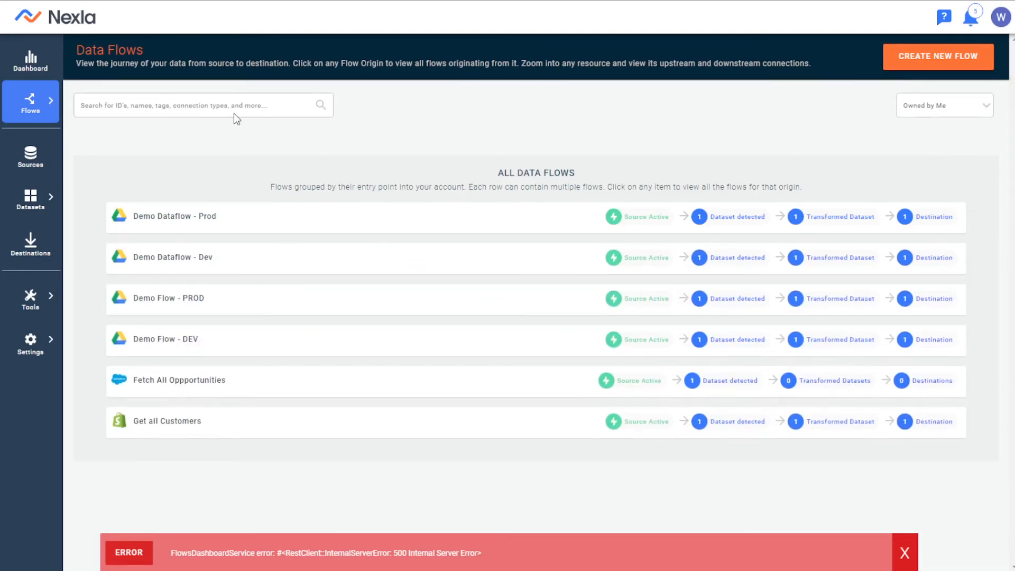
# Filter the data flows by the tag Prod and expand Demo Dataflow - Prod.
pyautogui.click(244, 105)
pyautogui.scroll(-1, 181, 267)
pyautogui.click(159, 299)
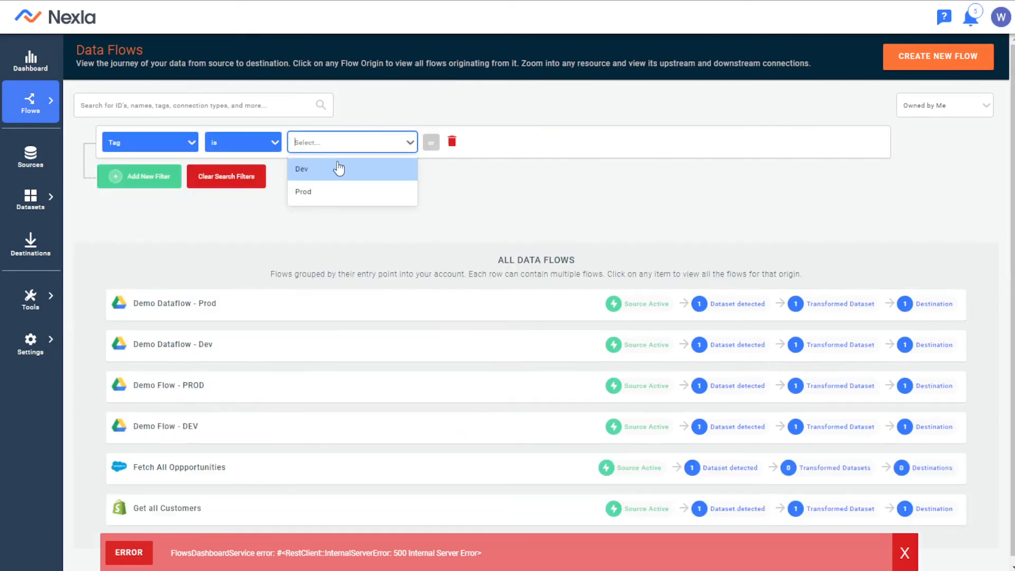
pyautogui.click(342, 196)
pyautogui.click(403, 303)
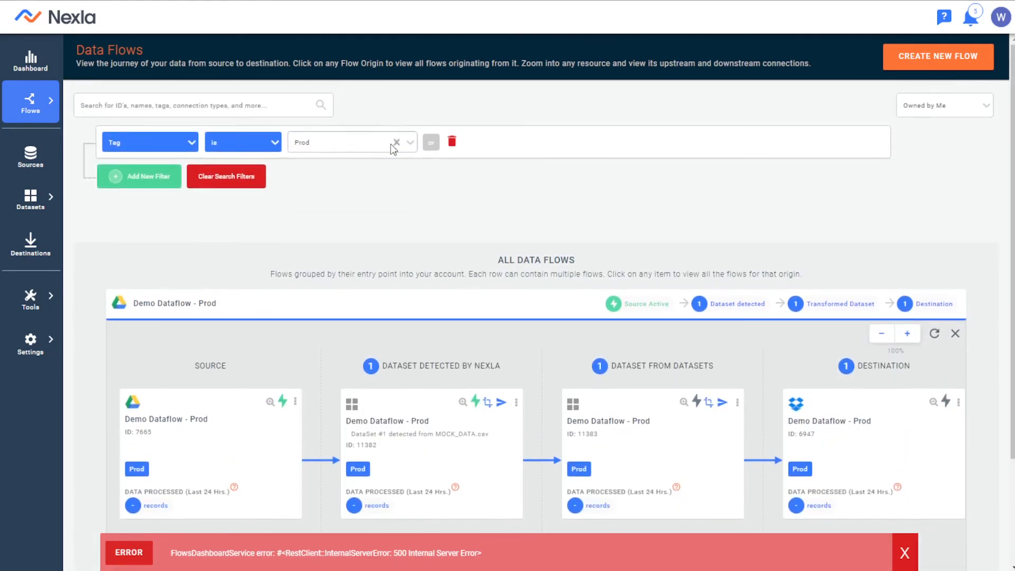
# Switch the tag filter to Dev and expand Demo Dataflow - Dev.
pyautogui.click(394, 148)
pyautogui.click(370, 168)
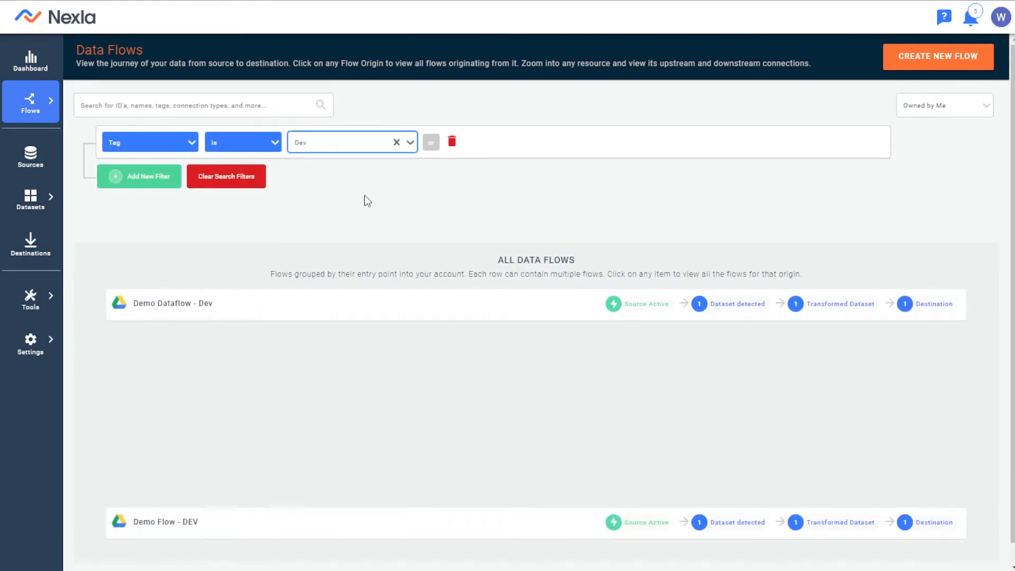
pyautogui.click(262, 312)
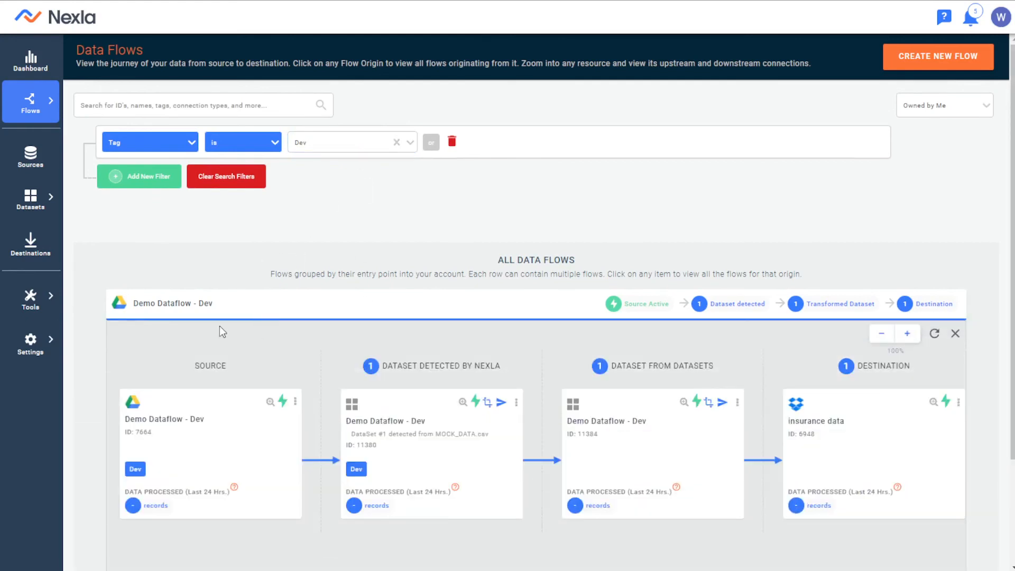
# Review the source, datasets and destination of Demo Dataflow - Dev, then remove the tag filter.
pyautogui.scroll(-3, 296, 343)
pyautogui.scroll(3, 404, 420)
pyautogui.tripleClick(517, 257)
pyautogui.click(711, 266)
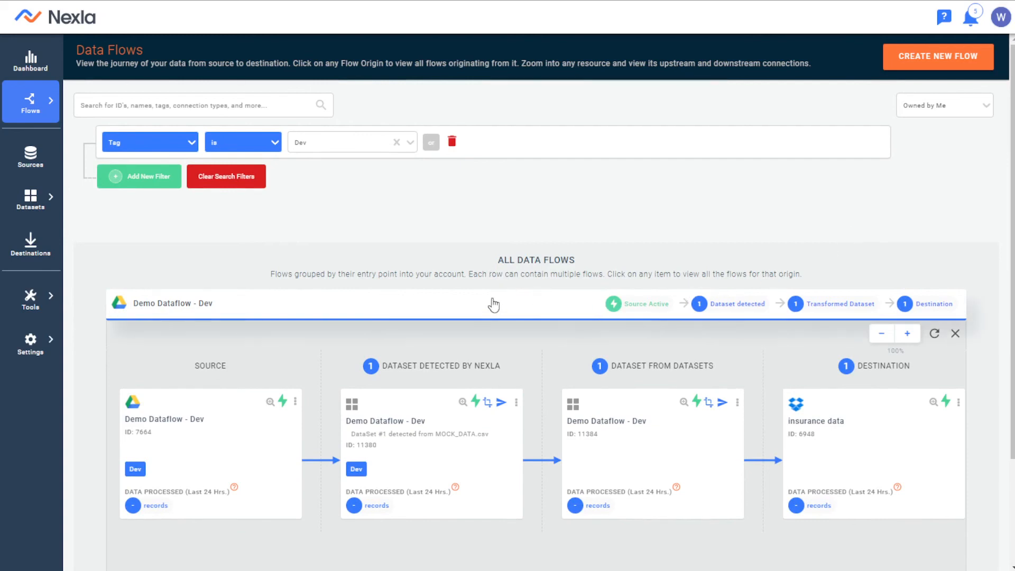
pyautogui.scroll(-3, 540, 282)
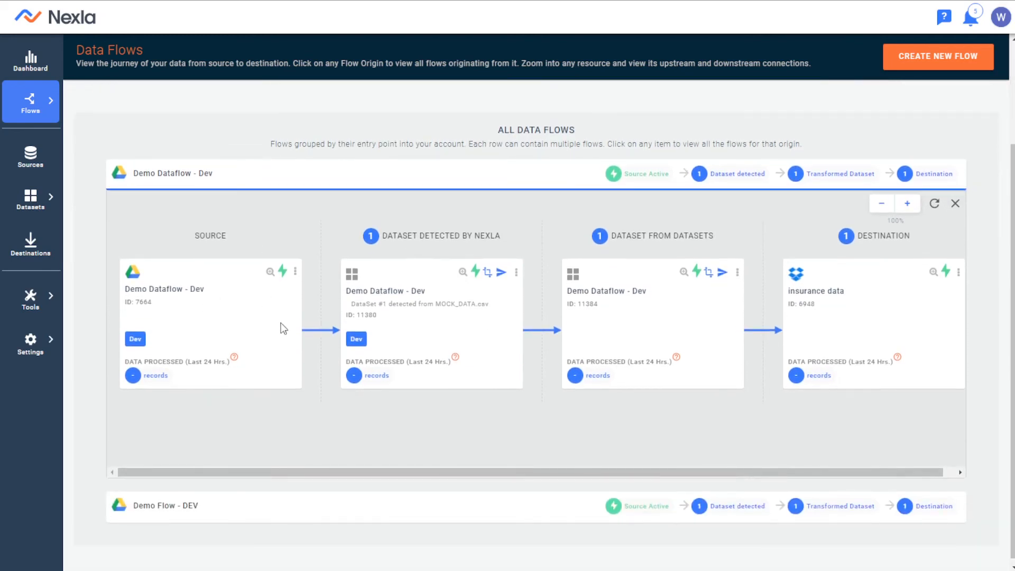
pyautogui.scroll(3, 487, 404)
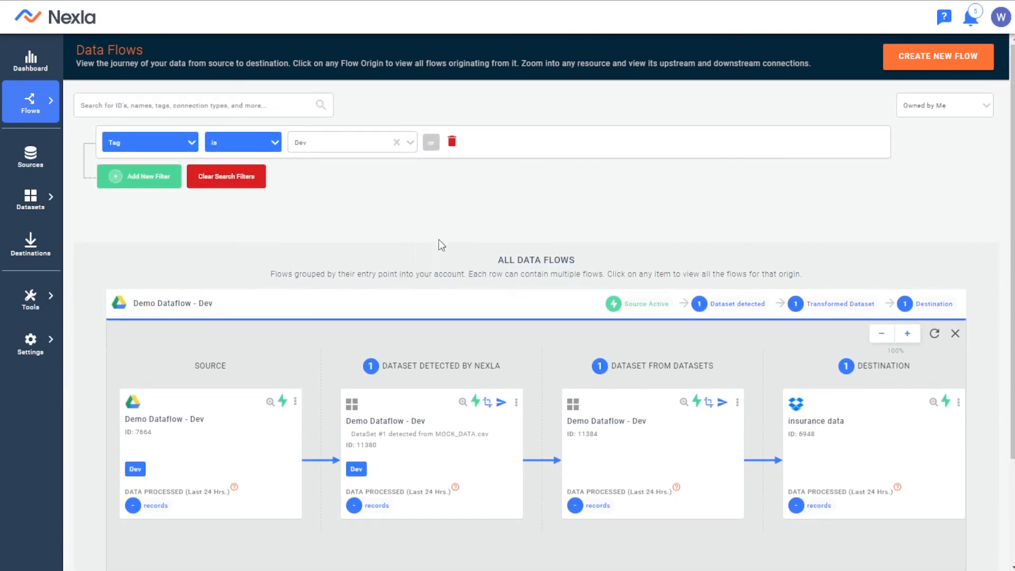
pyautogui.click(452, 142)
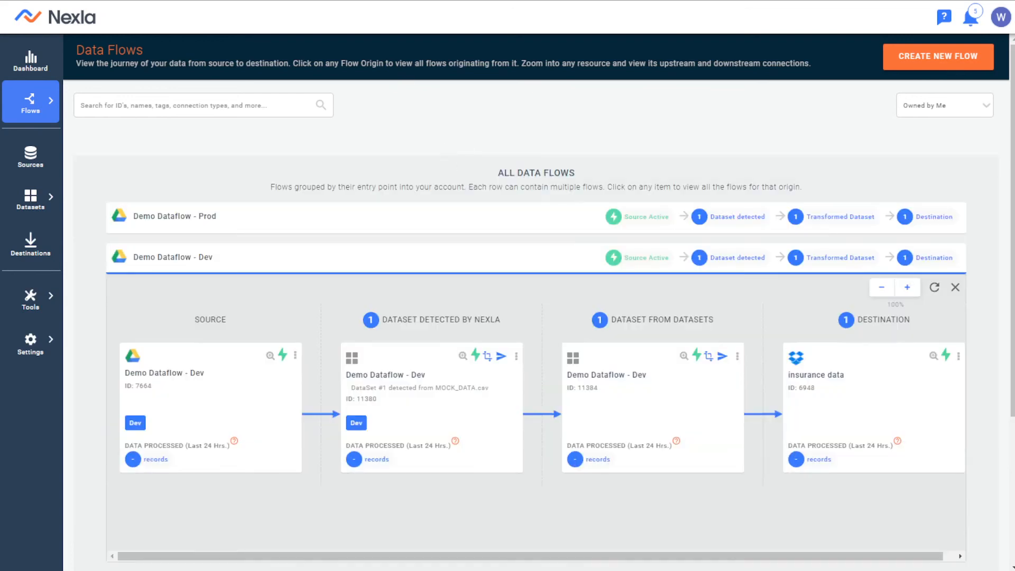